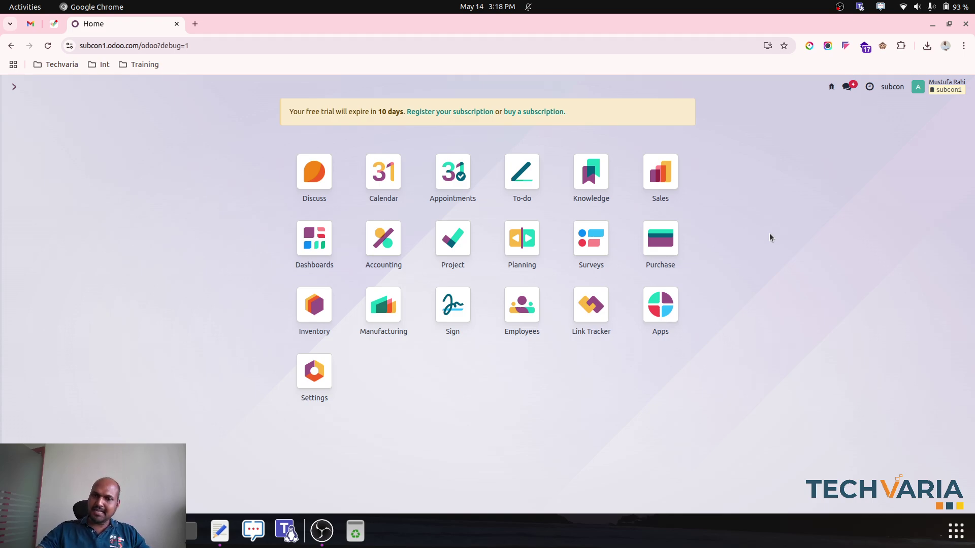
- Open the customer invoices list in Accounting
left_click(372, 253)
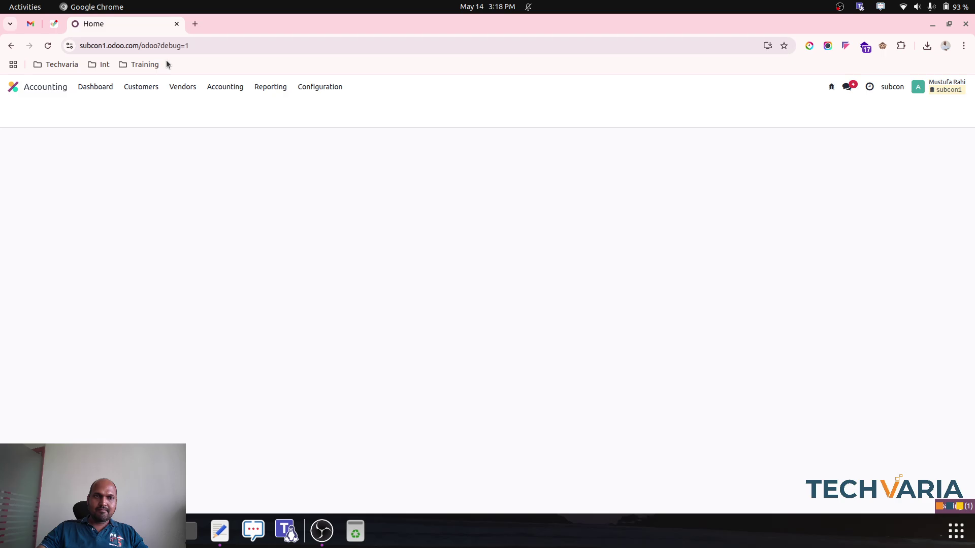
left_click(138, 87)
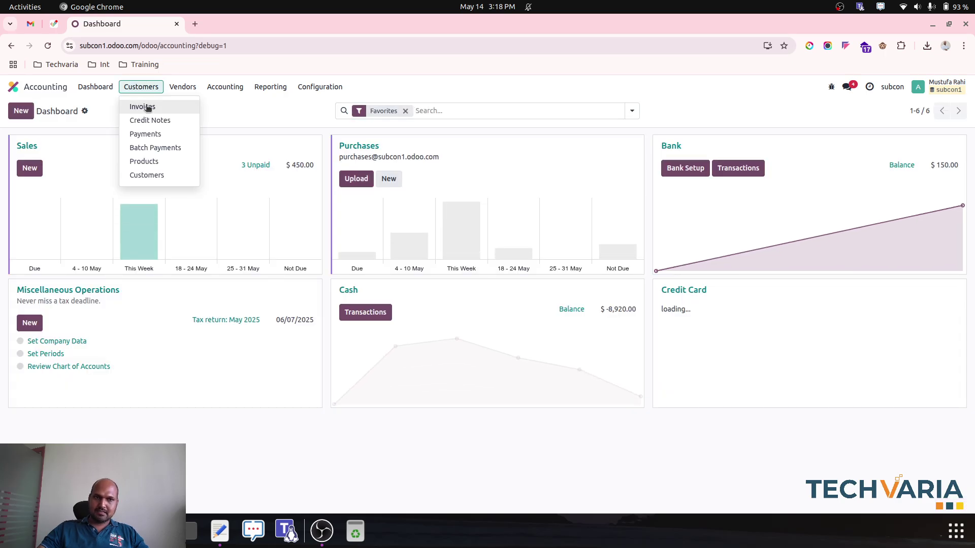
left_click(148, 108)
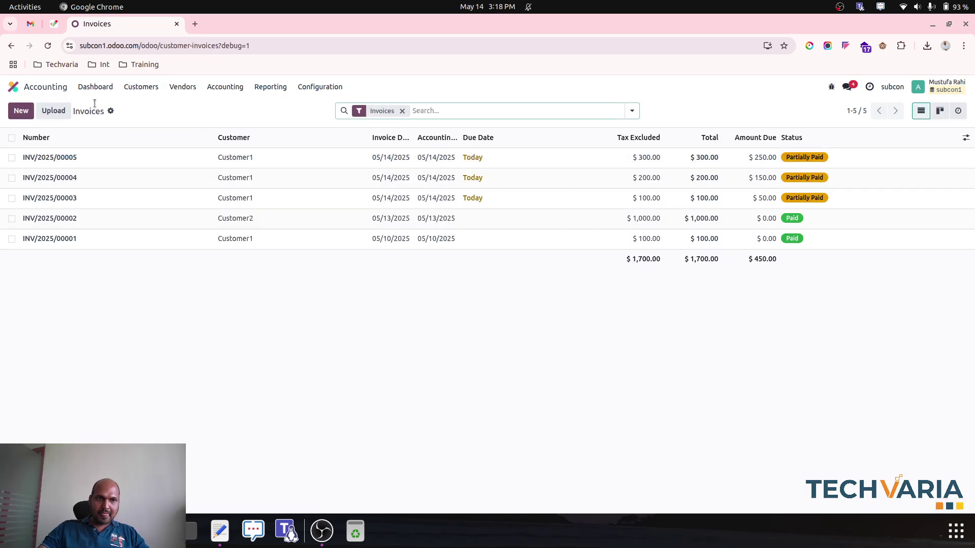
- Create and post a Customer2 invoice with one line priced 100
left_click(23, 111)
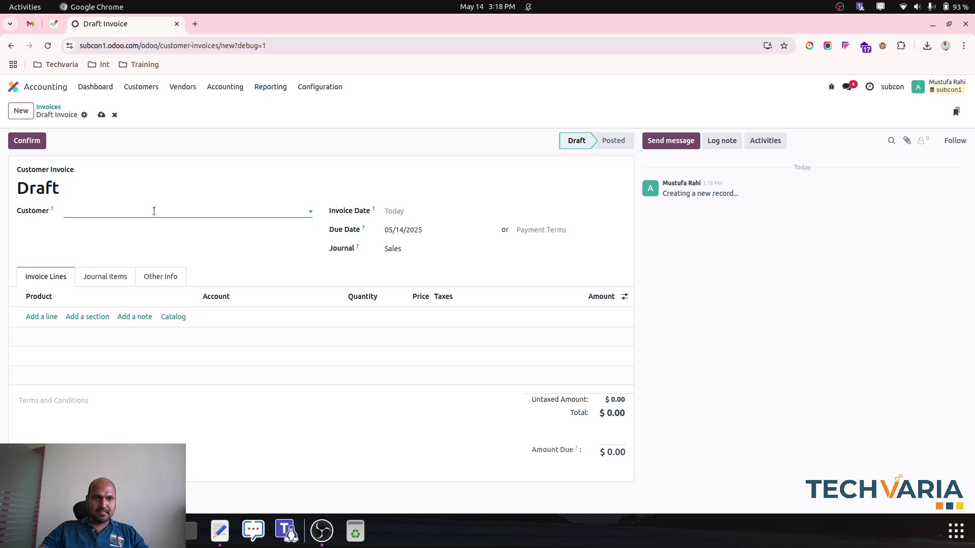
left_click(154, 211)
key("Escape")
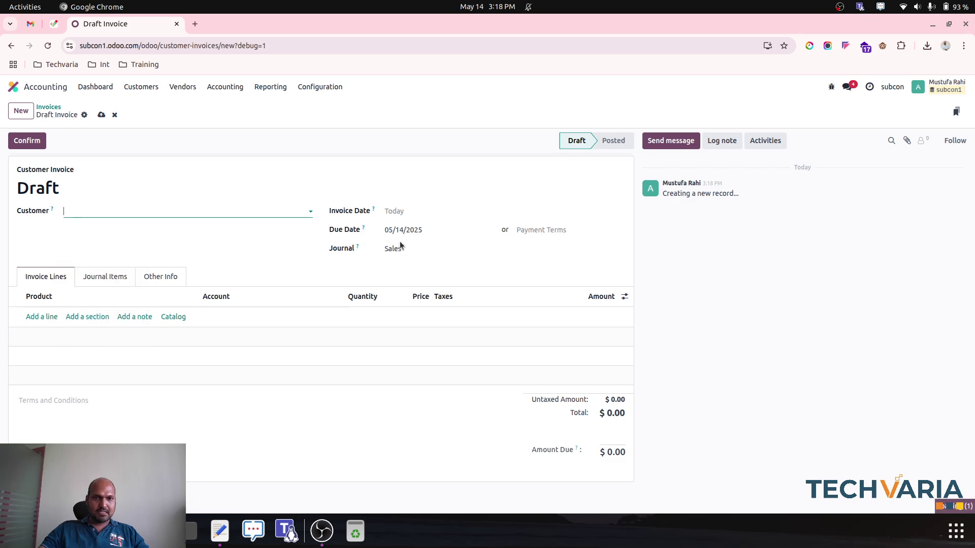
type("Customer2")
left_click(42, 316)
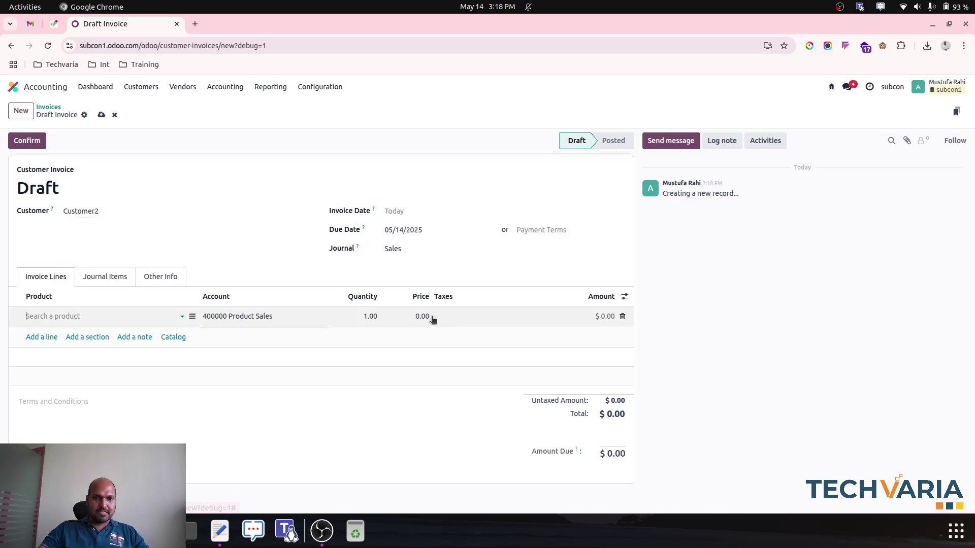
left_click(423, 316)
type("100")
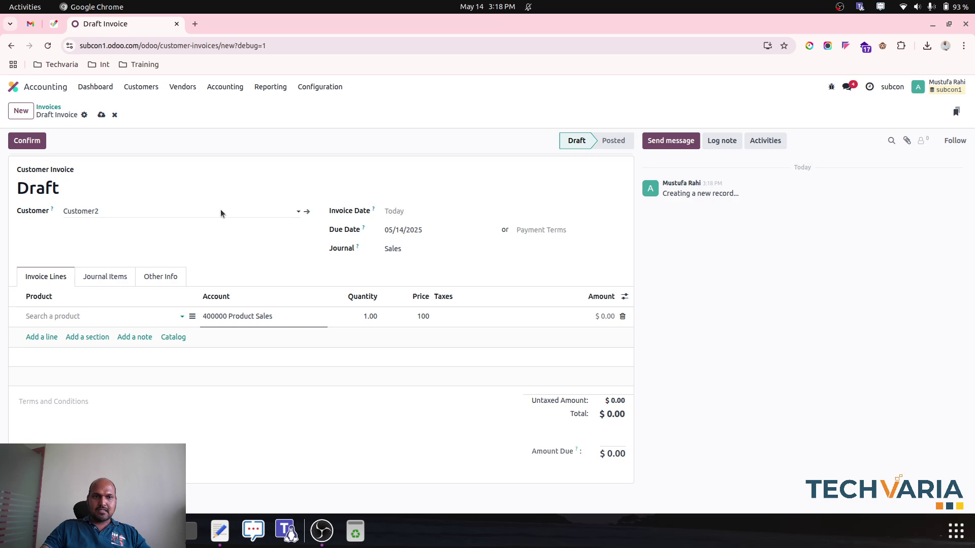
left_click(101, 115)
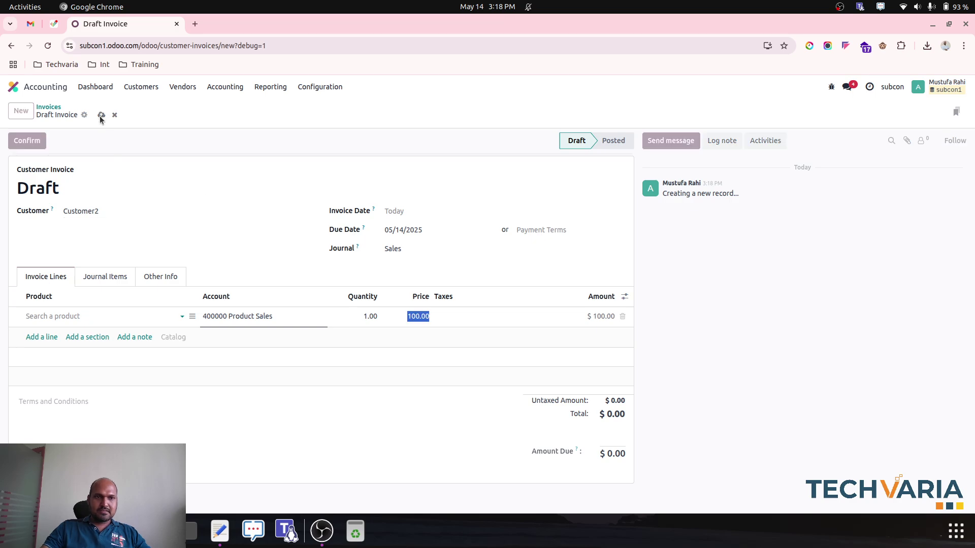
left_click(31, 142)
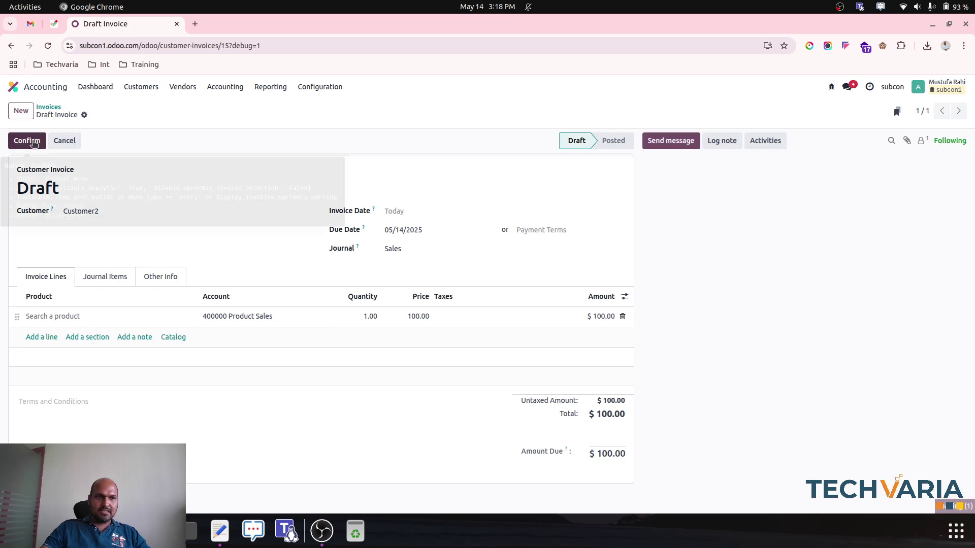
- Duplicate the invoice, change the line price to 300, and post it
left_click(95, 114)
left_click(131, 155)
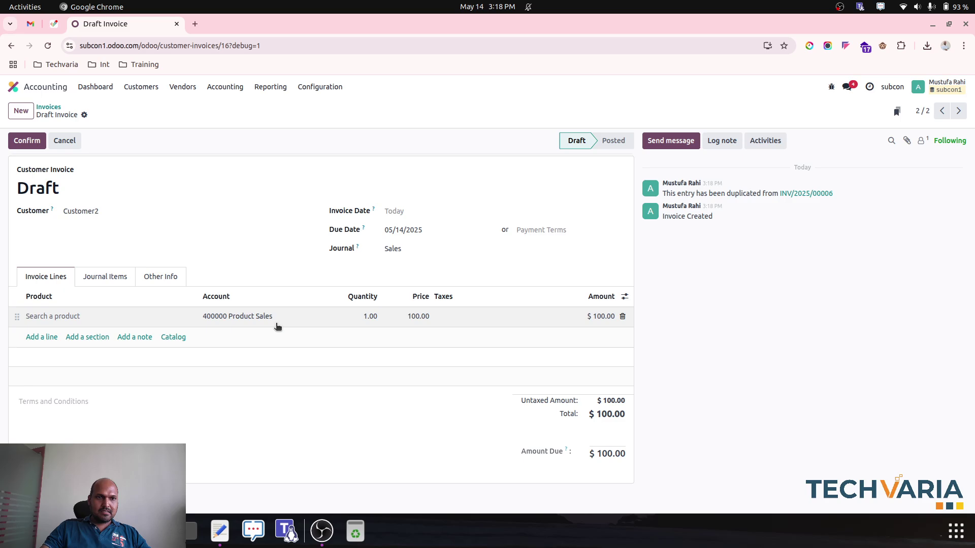
left_click(424, 317)
type("300")
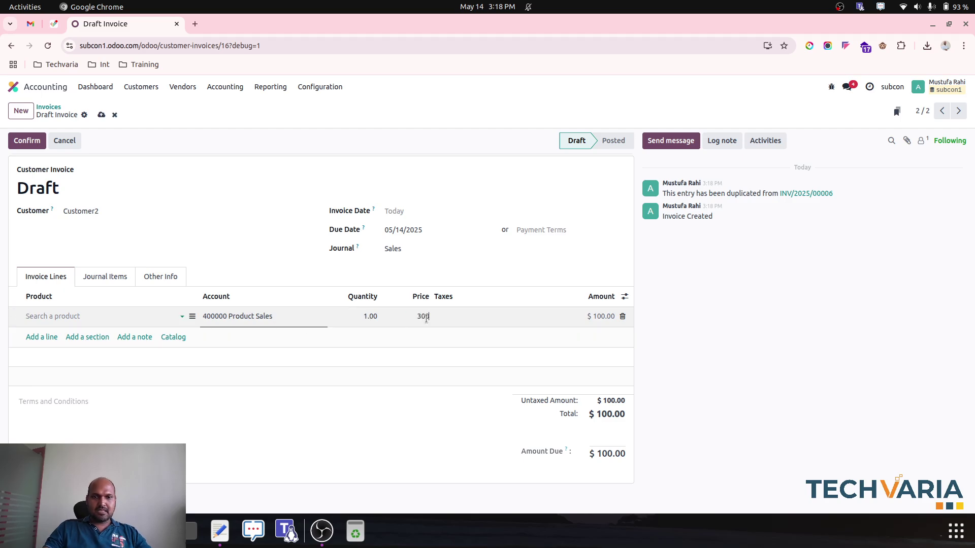
left_click(101, 115)
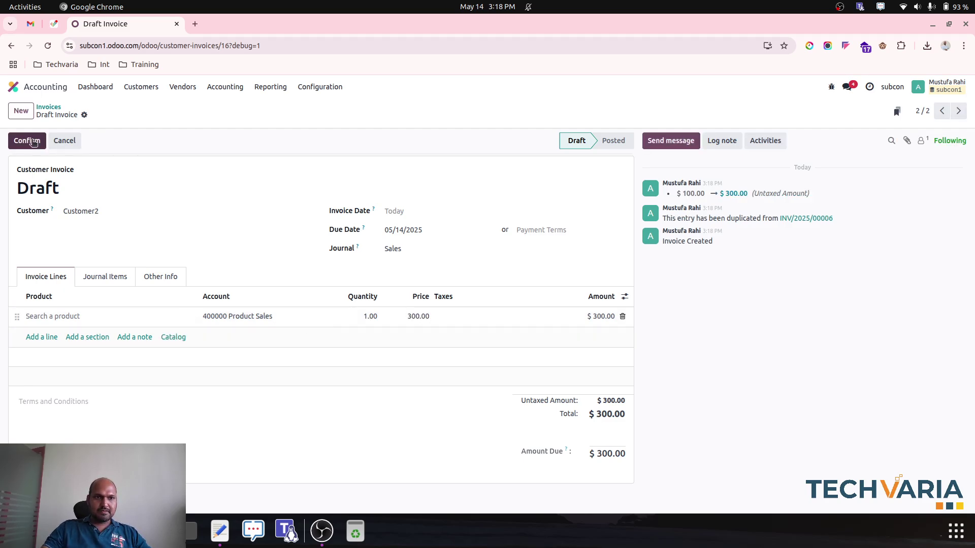
left_click(37, 142)
- Duplicate the $300 invoice, change the price to 400, and post it
left_click(96, 114)
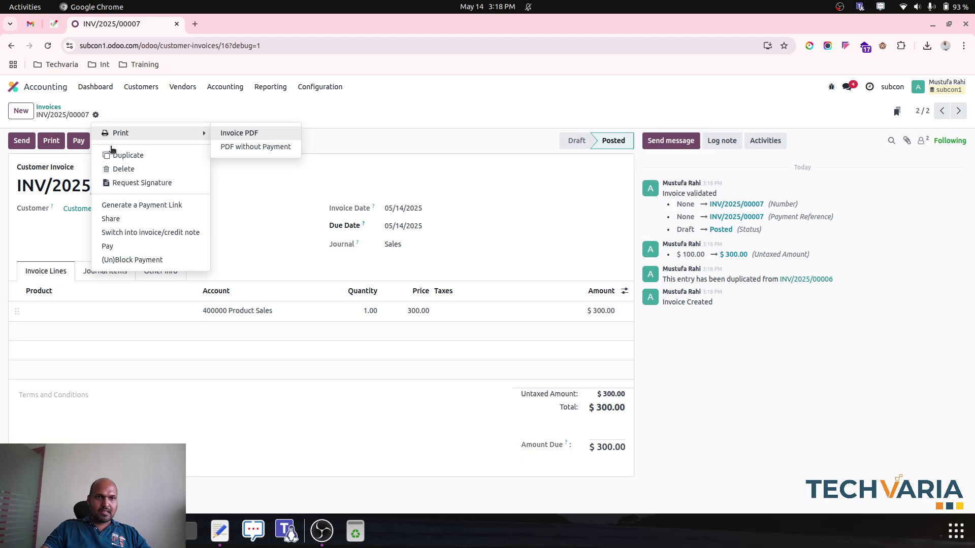
left_click(127, 156)
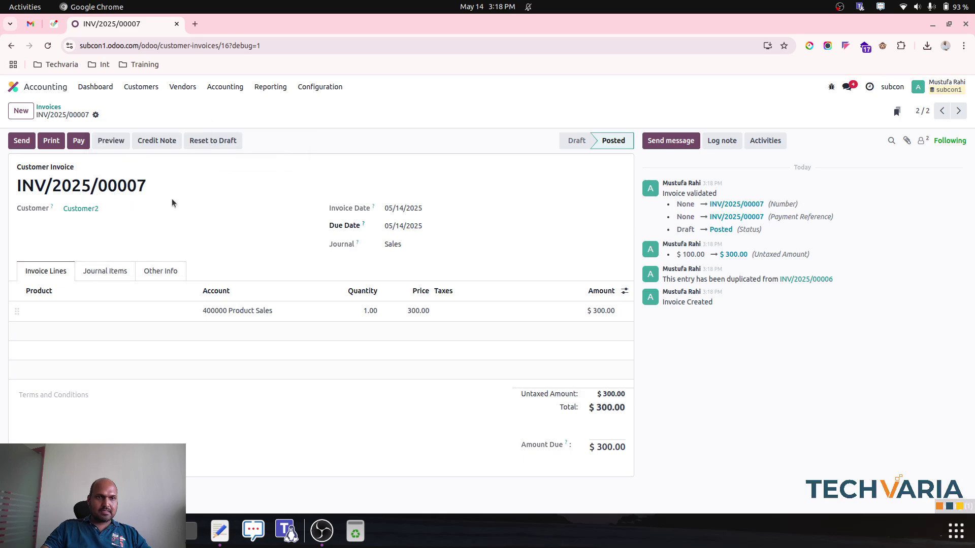
left_click(418, 324)
type("400")
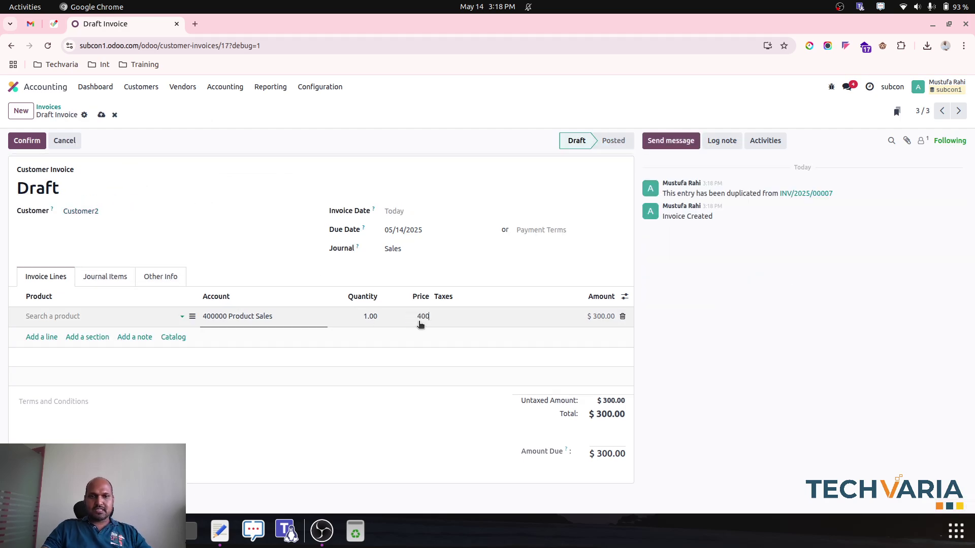
left_click(101, 115)
left_click(27, 141)
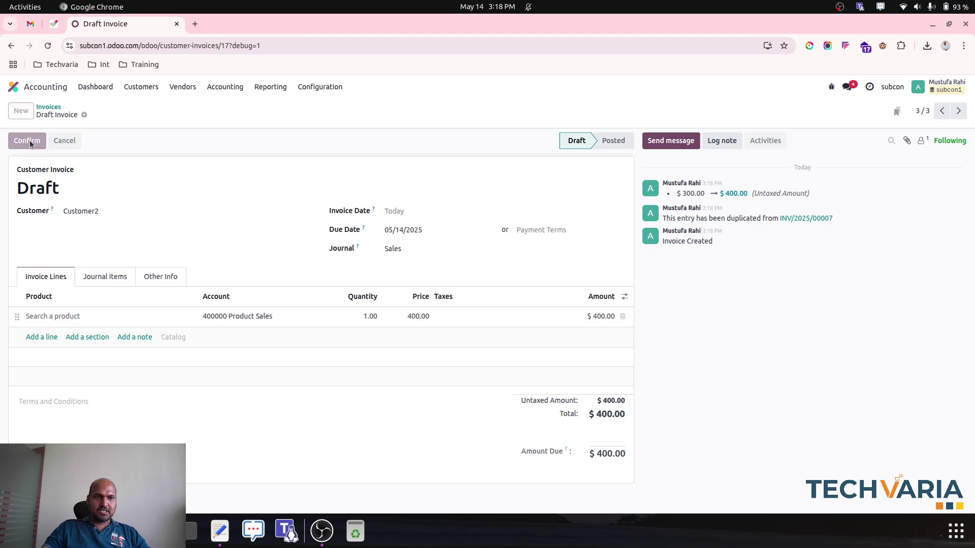
- Go back to the customer invoices list to review the three new Customer2 invoices
left_click(48, 108)
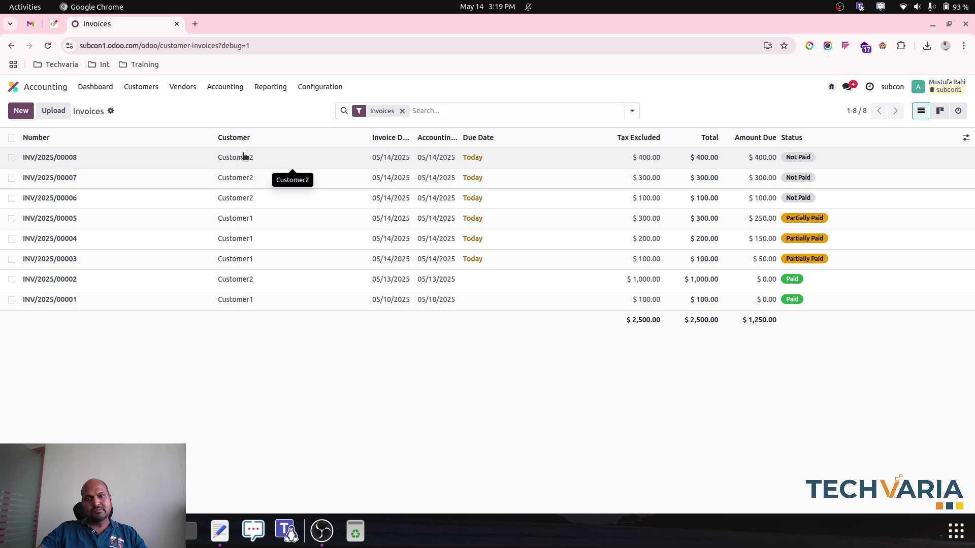
- In Bank Reconciliation, add a $200 Customer2 line with memo 'received lumbsum payment from customer2'
left_click(96, 87)
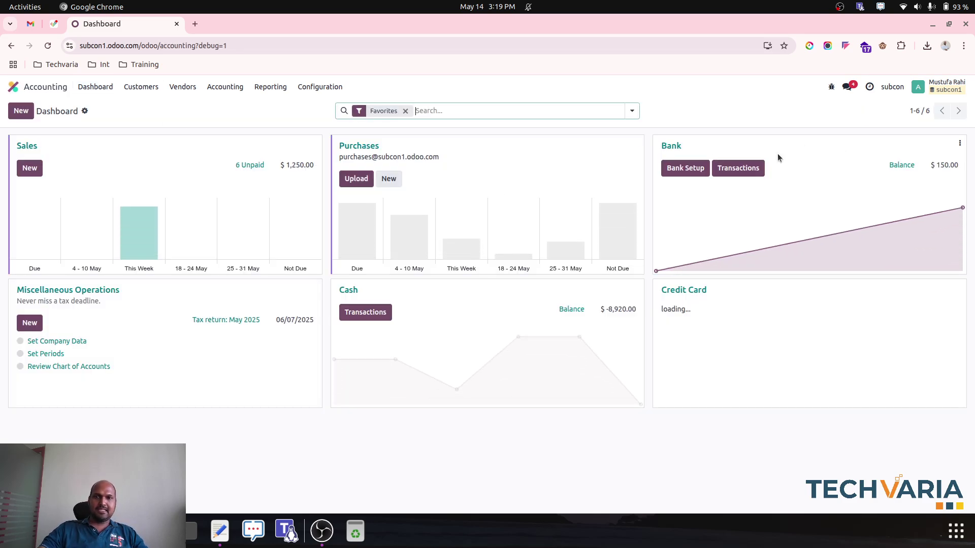
left_click(738, 173)
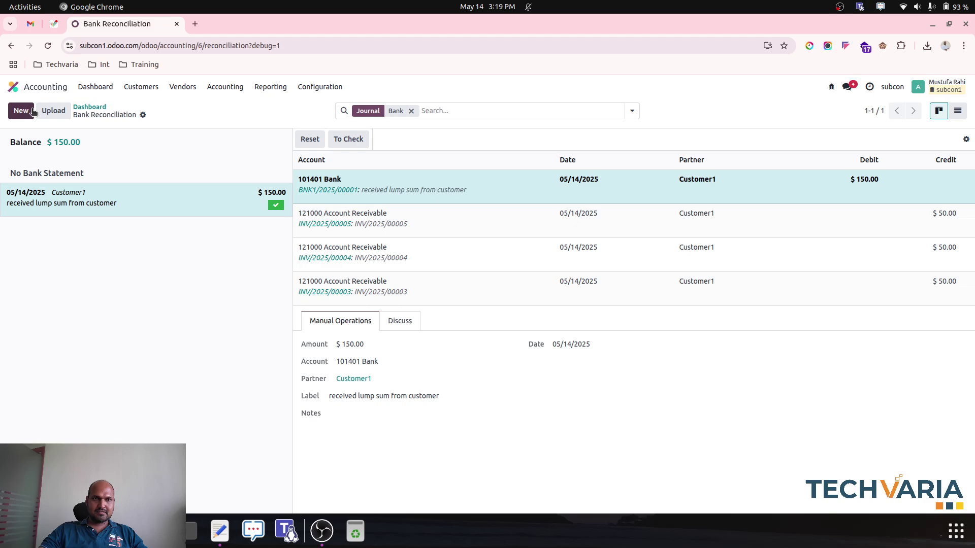
left_click(32, 111)
left_click(161, 165)
type("cis")
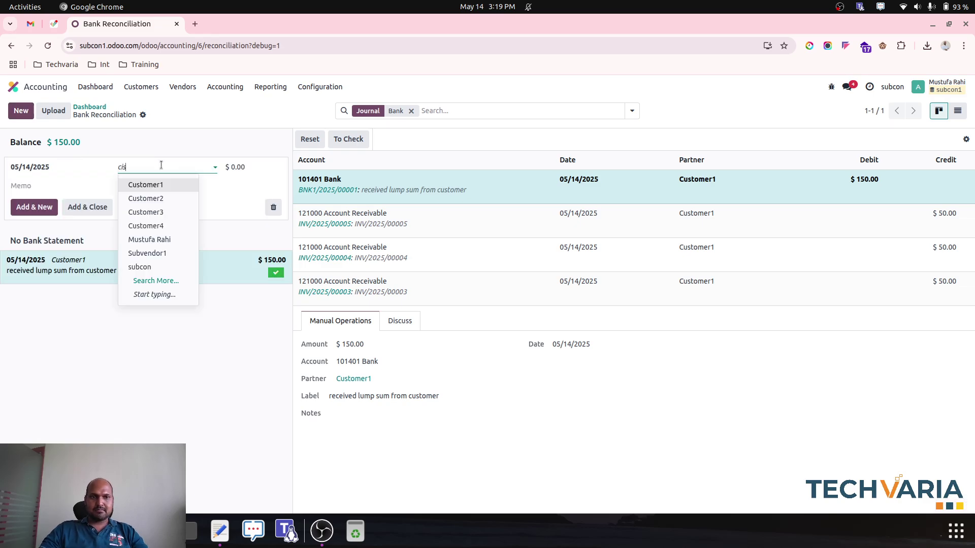
key("BackSpace")
key("BackSpace")
type("us")
left_click(198, 192)
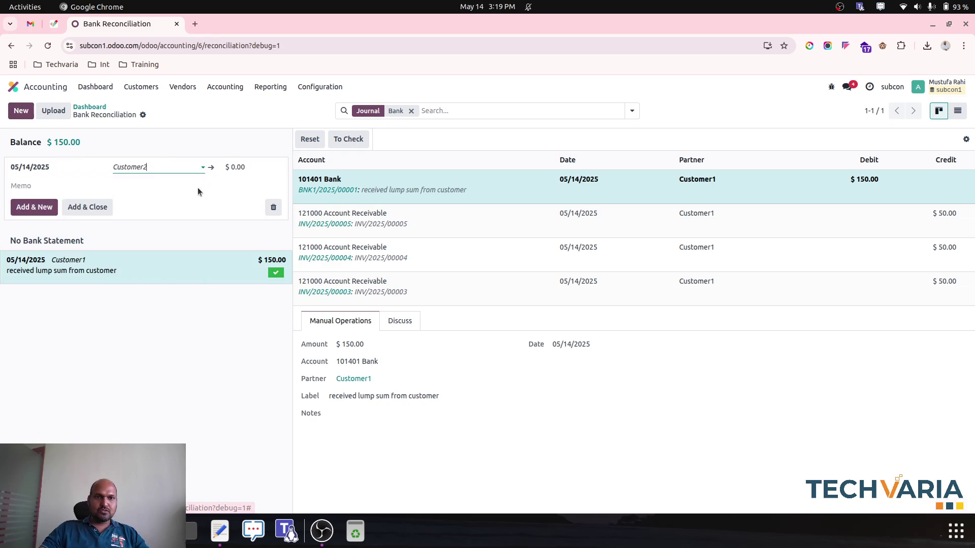
left_click(253, 169)
type("200")
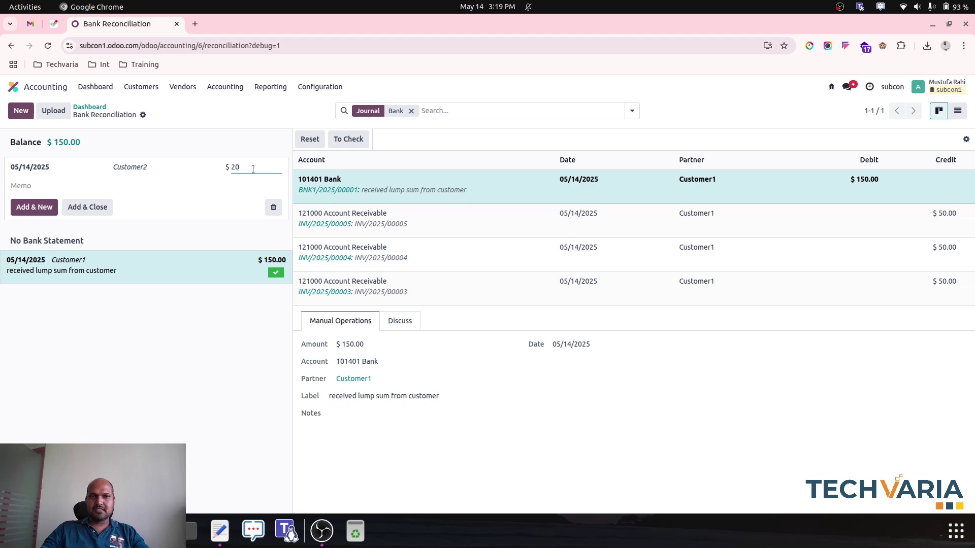
left_click(159, 184)
type("received ")
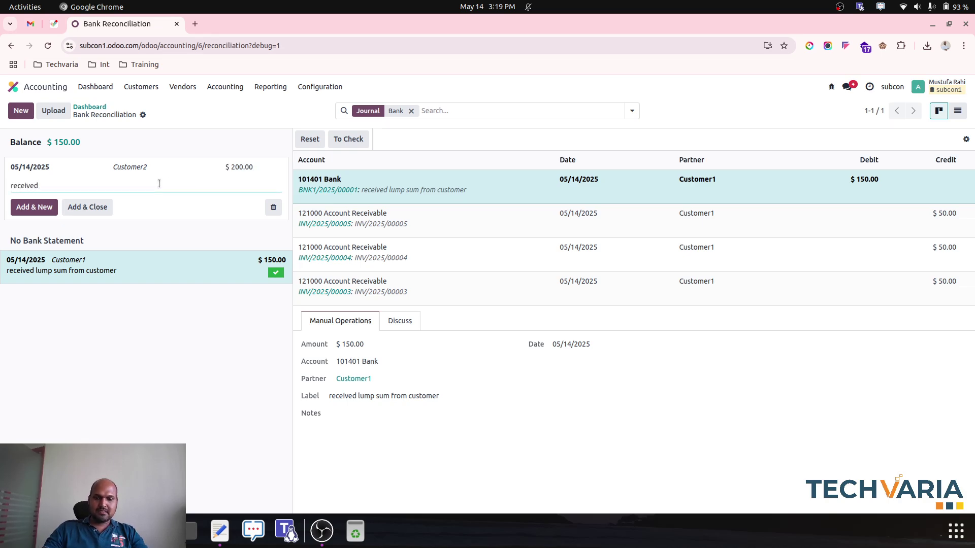
type("lumb")
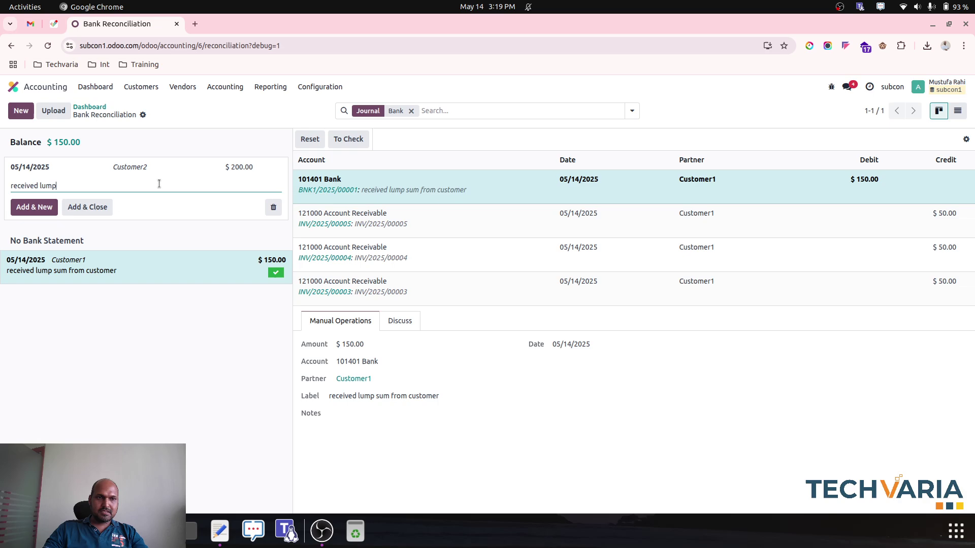
type("sum payment ")
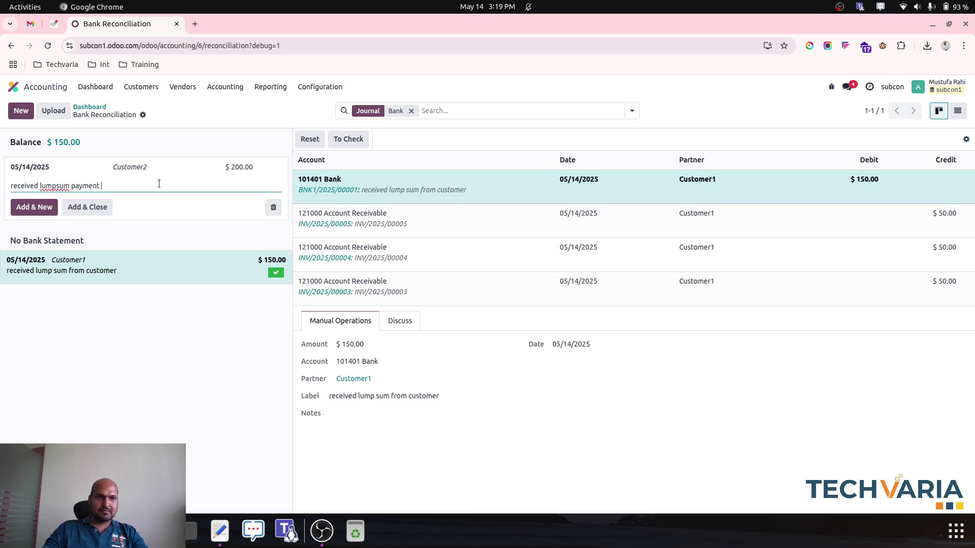
type("from customer2")
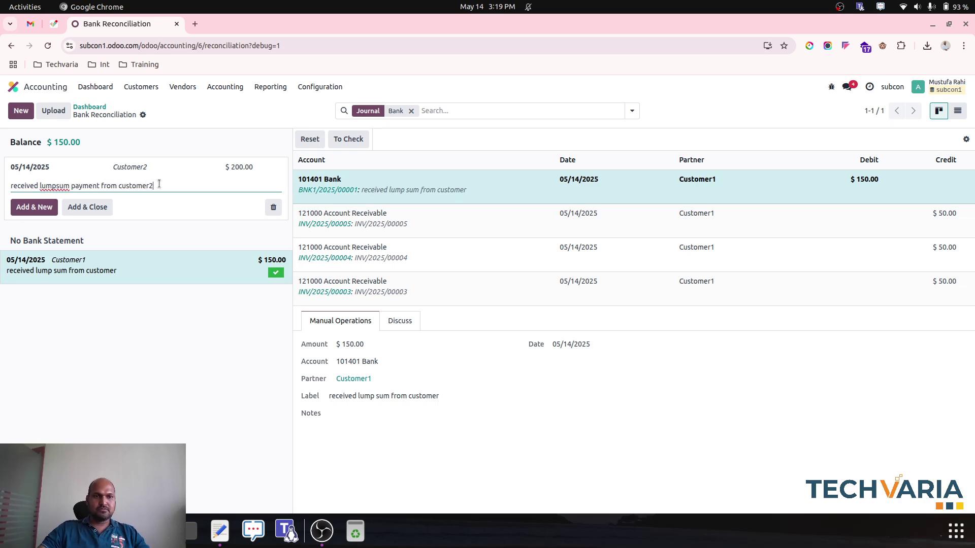
left_click(99, 207)
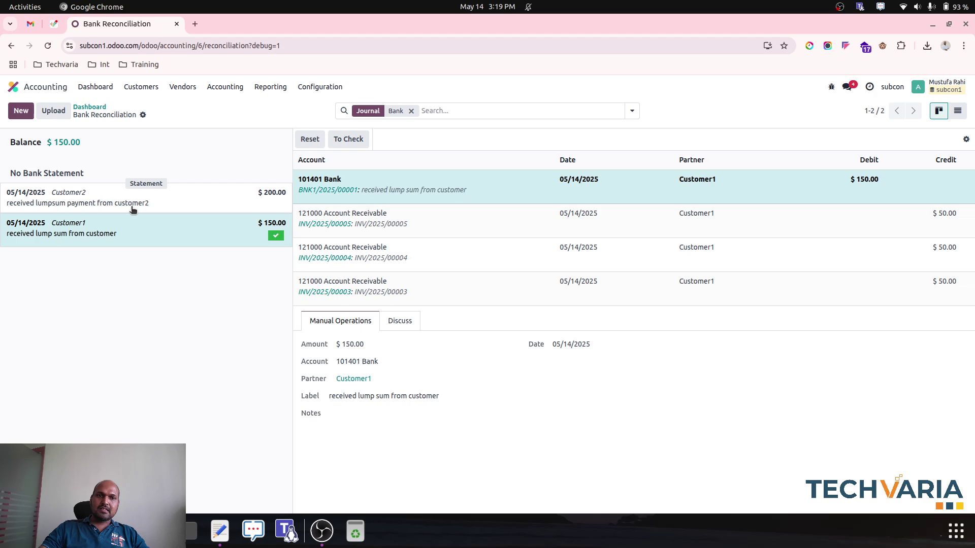
- On the Customer2 bank line, match INV/2025/00006 and reduce its applied amount to $50
left_click(128, 198)
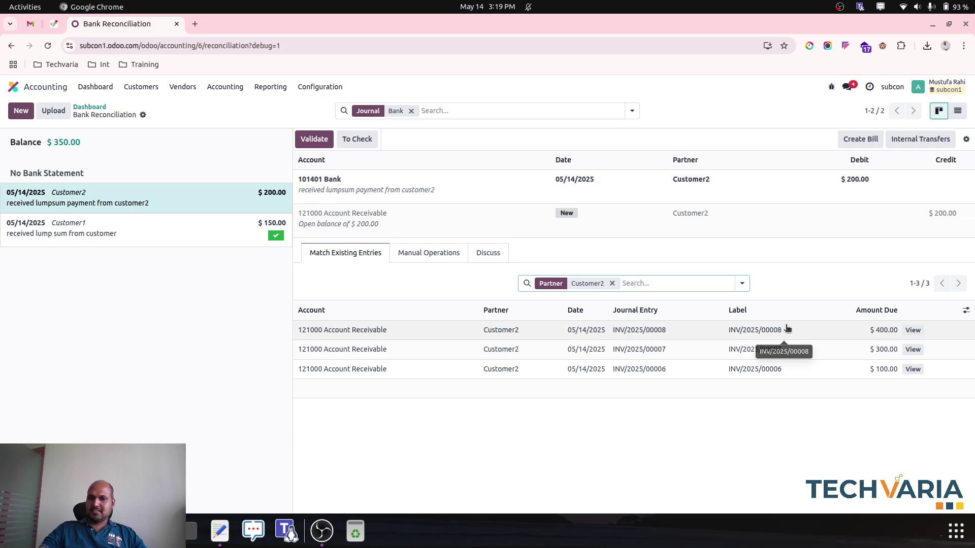
left_click(689, 369)
left_click(936, 214)
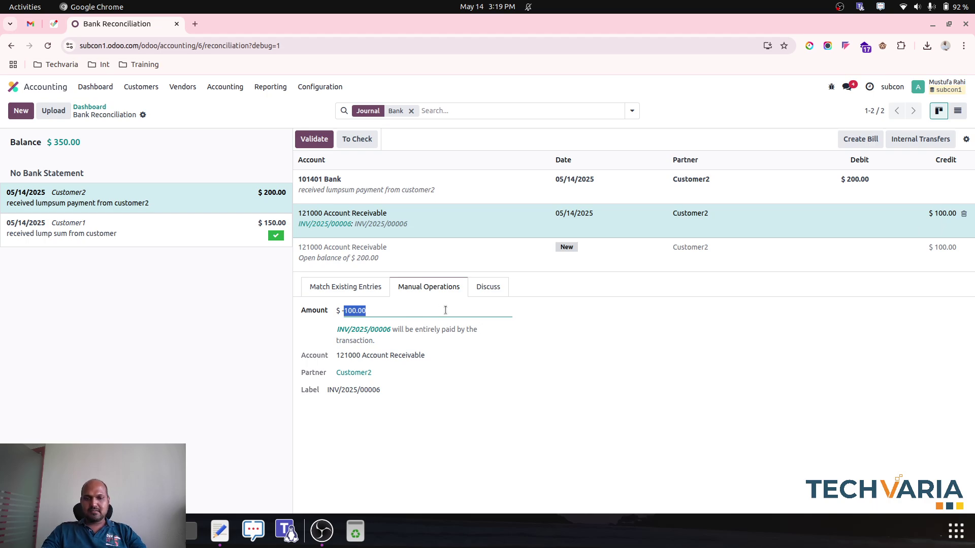
type("-50")
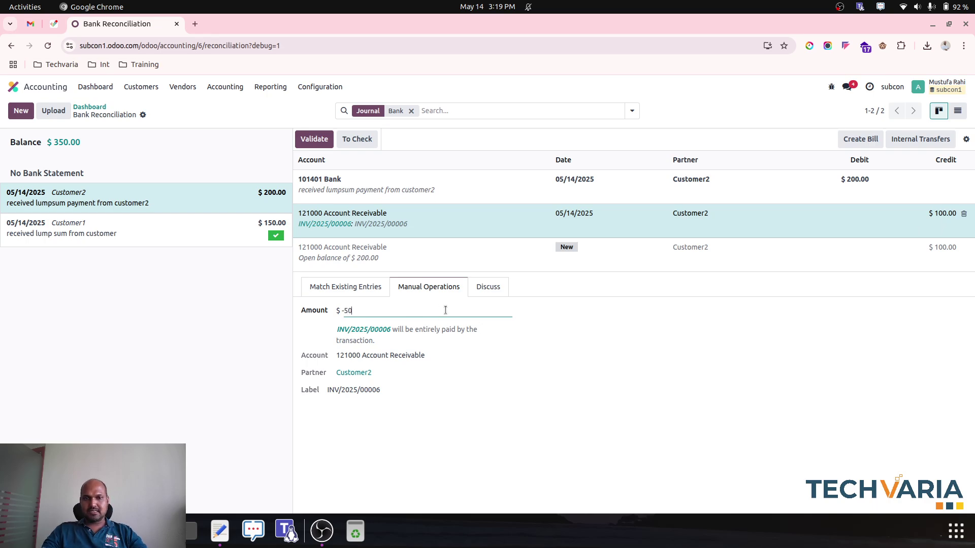
left_click(512, 141)
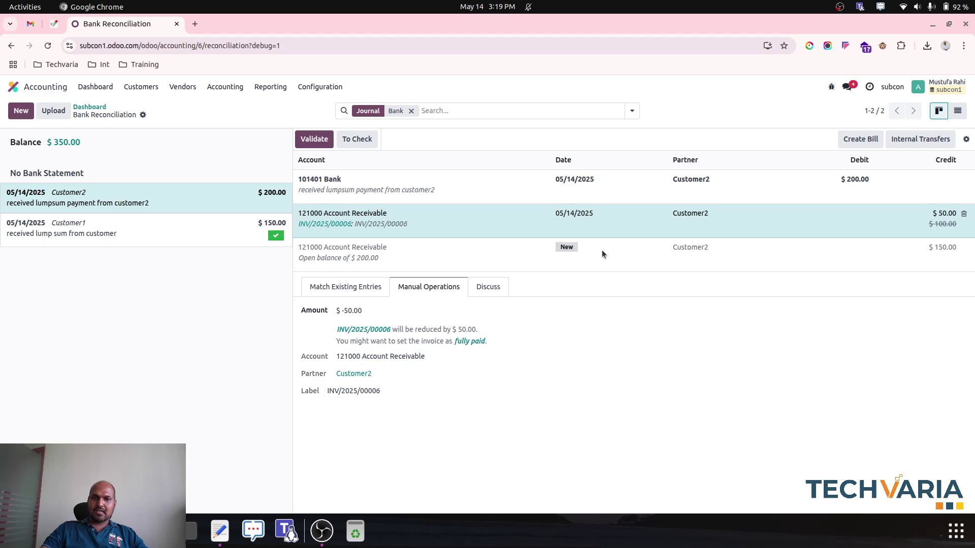
- Match INV/2025/00007 for $50, leaving $100 of the line open
left_click(345, 287)
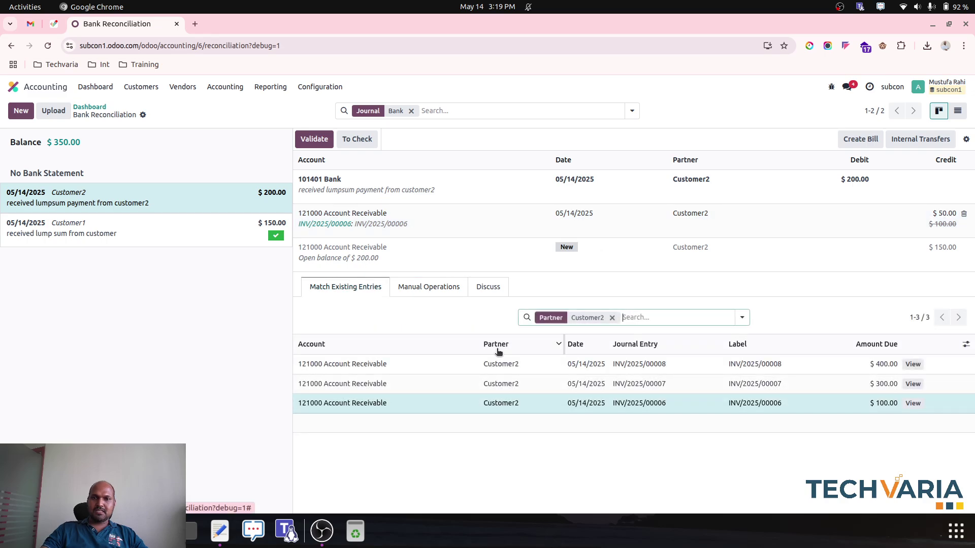
left_click(639, 389)
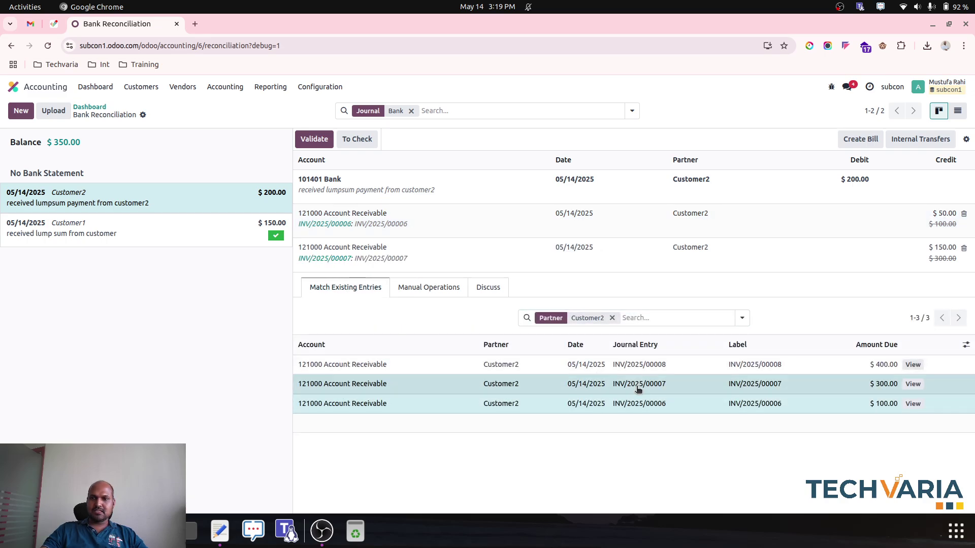
left_click(443, 288)
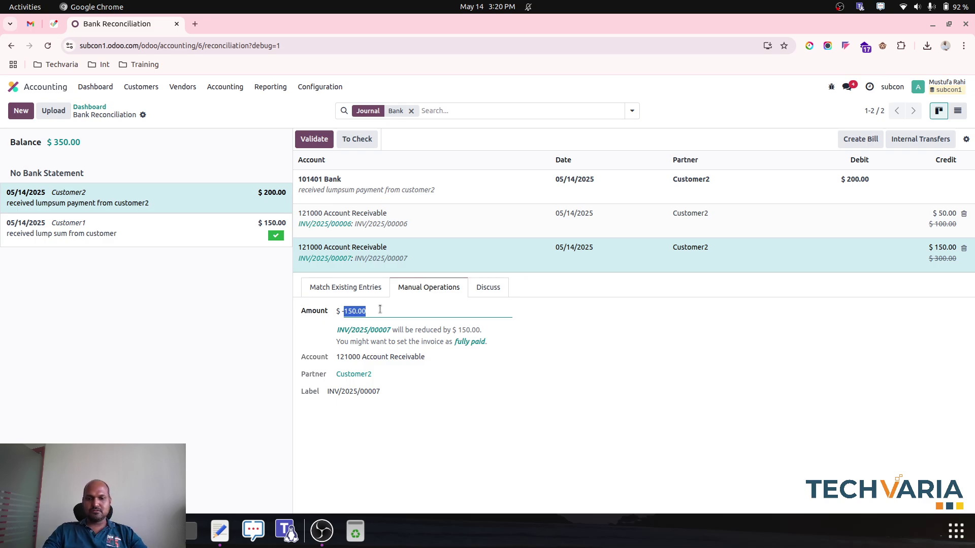
type("-50")
left_click(550, 290)
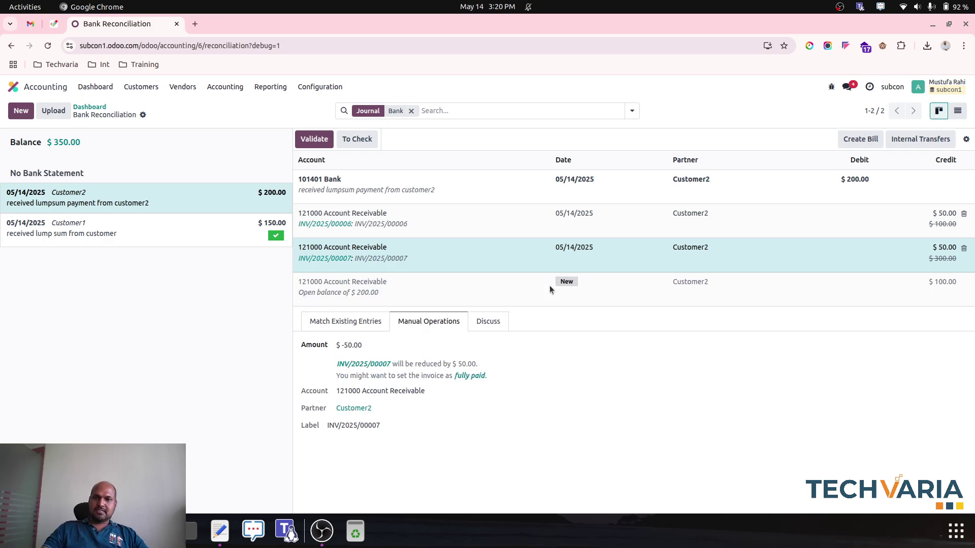
left_click(398, 298)
left_click(367, 321)
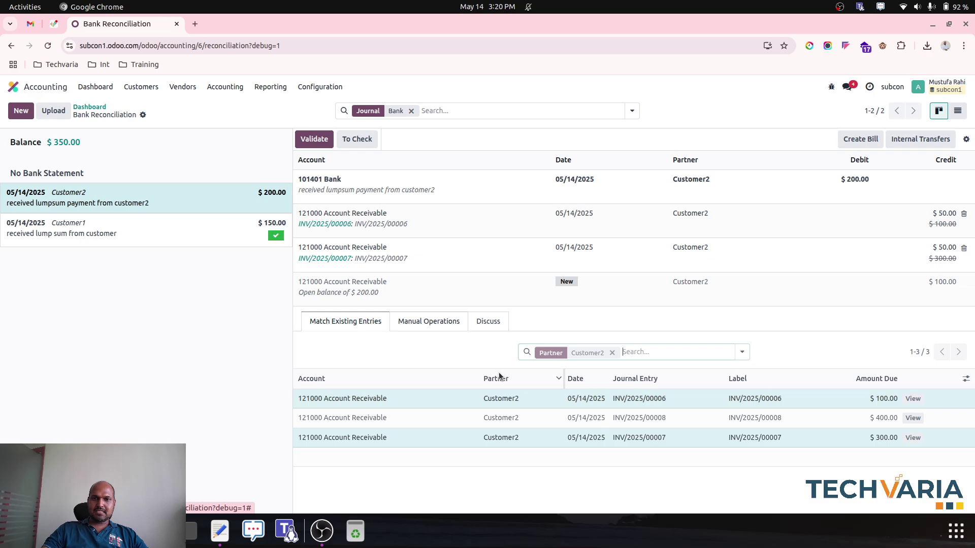
- Apply the remaining $100 to INV/2025/00008 and validate the $200 bank line
left_click(606, 418)
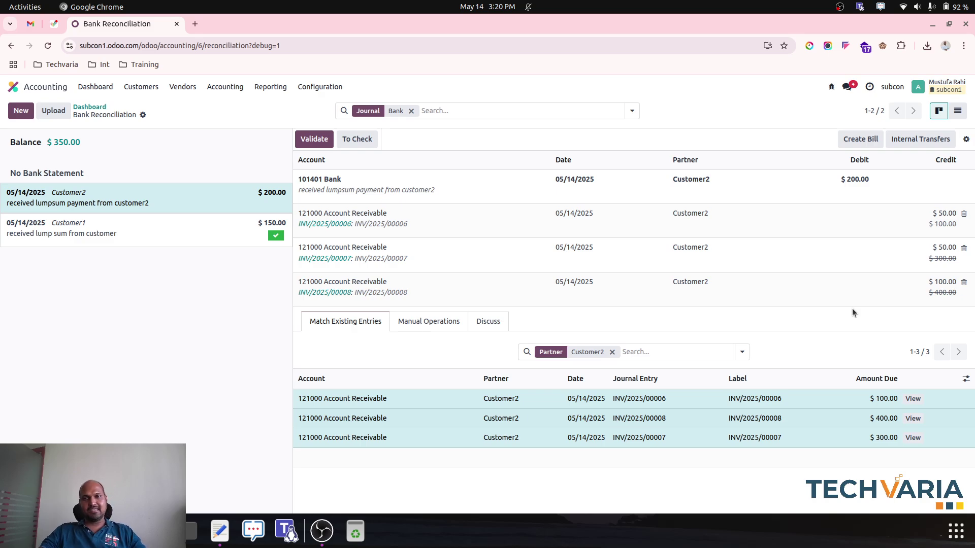
left_click(308, 144)
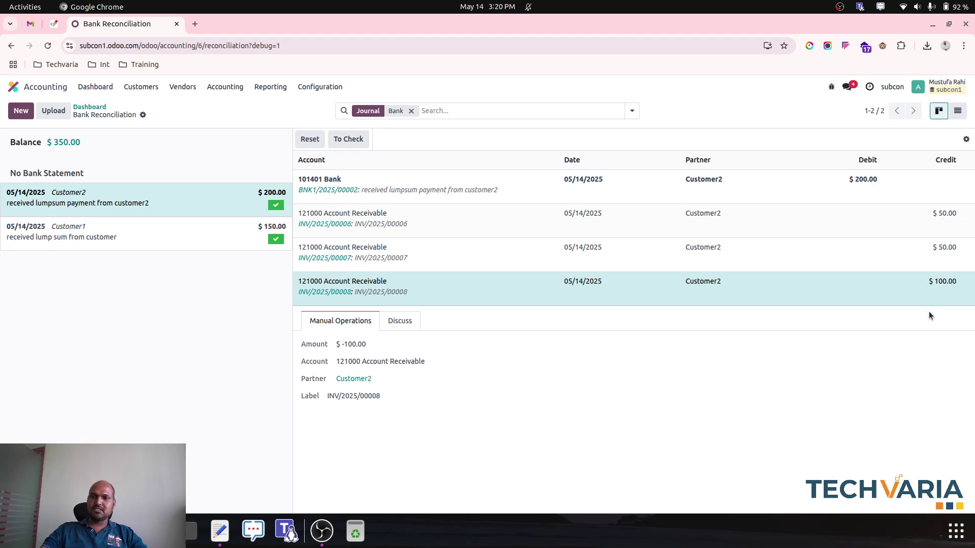
left_click(142, 87)
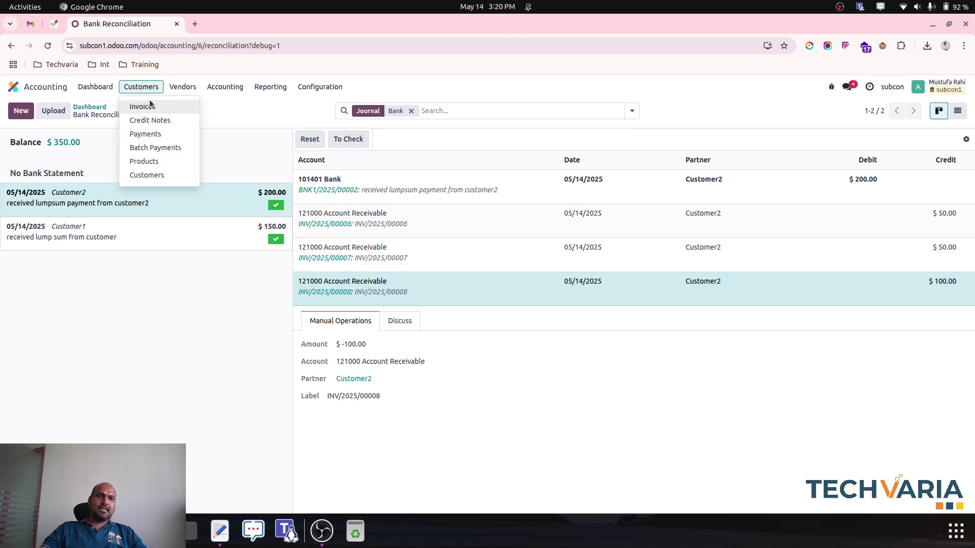
- Review invoices INV/2025/00006 to 00008 and the bank payment applied to INV/2025/00008
left_click(143, 108)
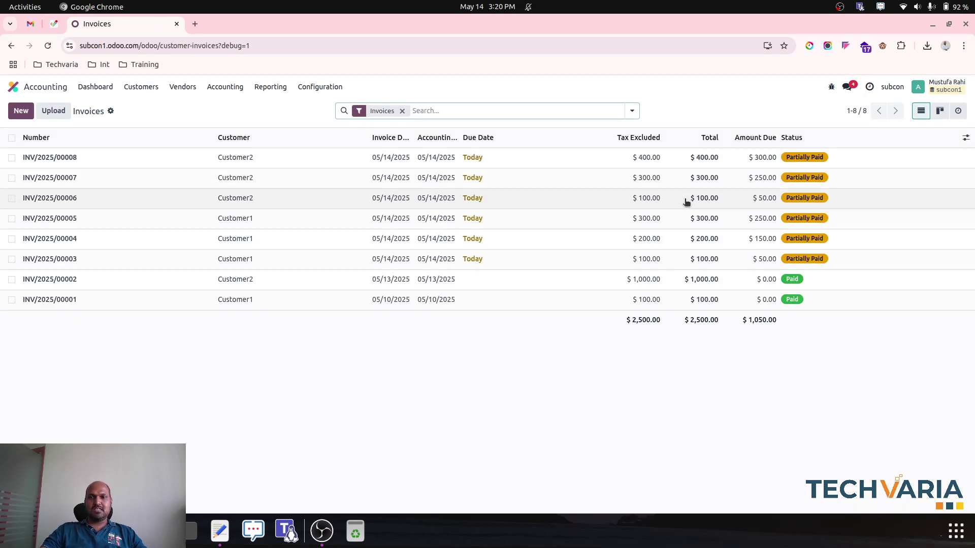
left_click(765, 199)
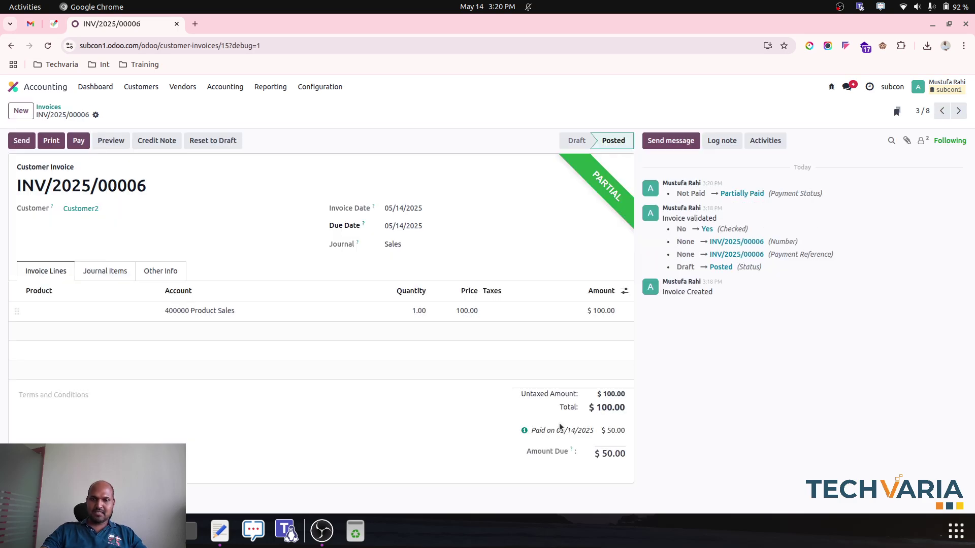
left_click(943, 111)
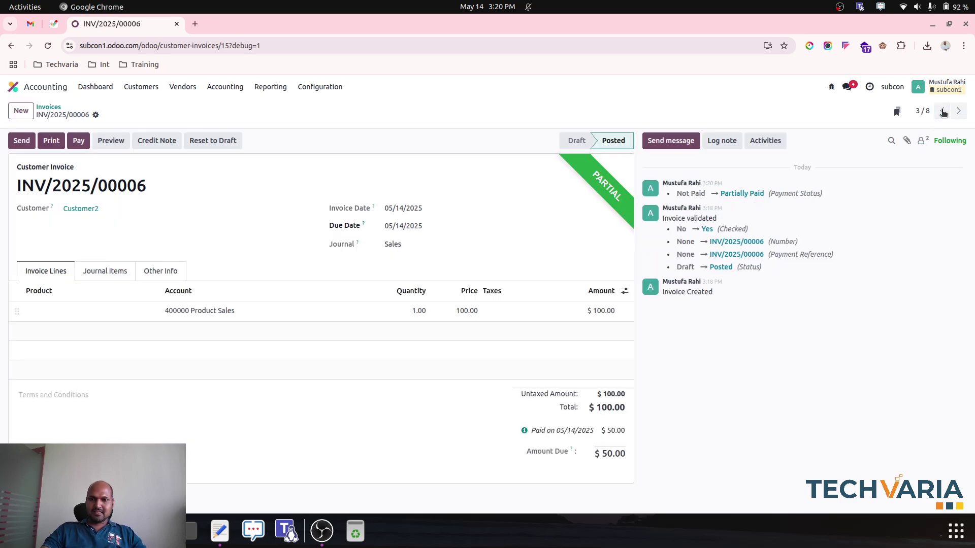
left_click(942, 111)
left_click(521, 431)
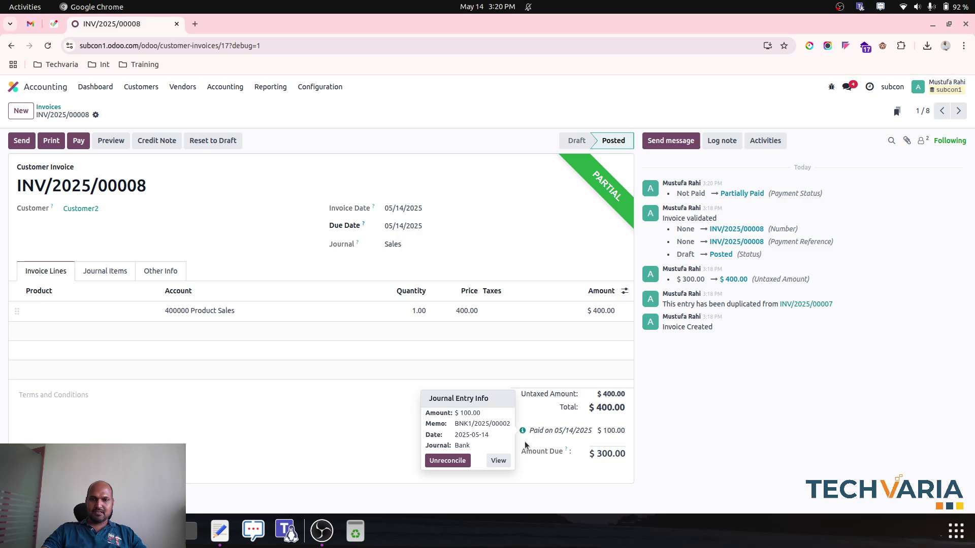
left_click(499, 462)
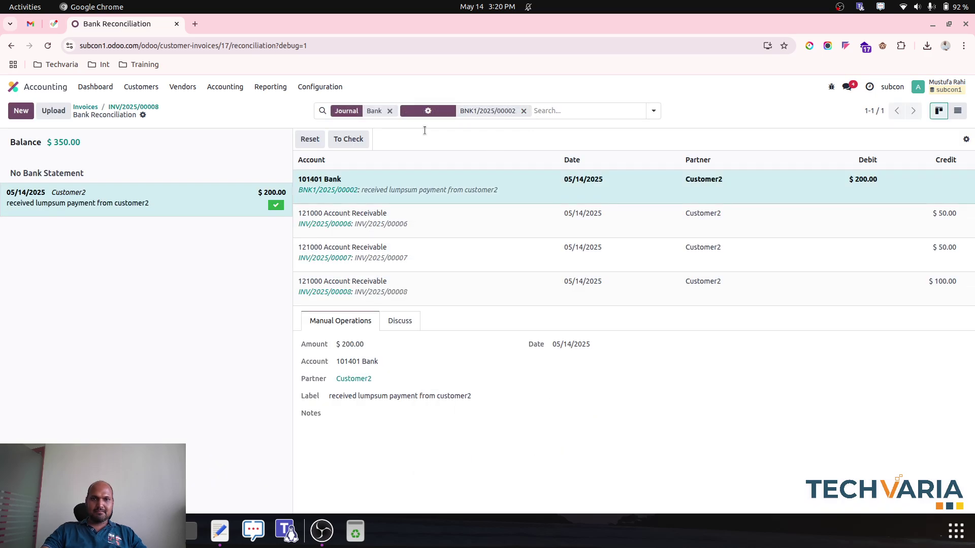
left_click(134, 107)
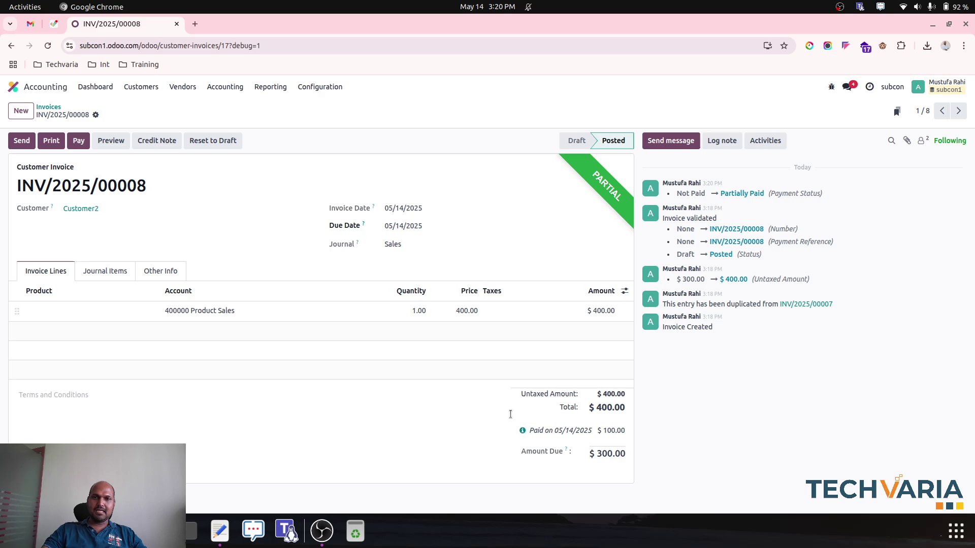
- View all customer payments without filters, then return to the Accounting dashboard
left_click(147, 89)
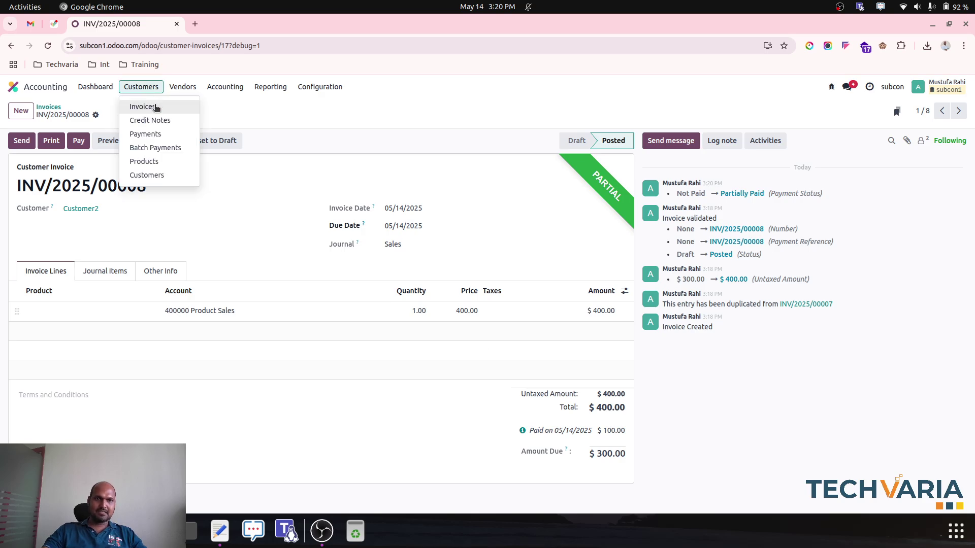
left_click(152, 134)
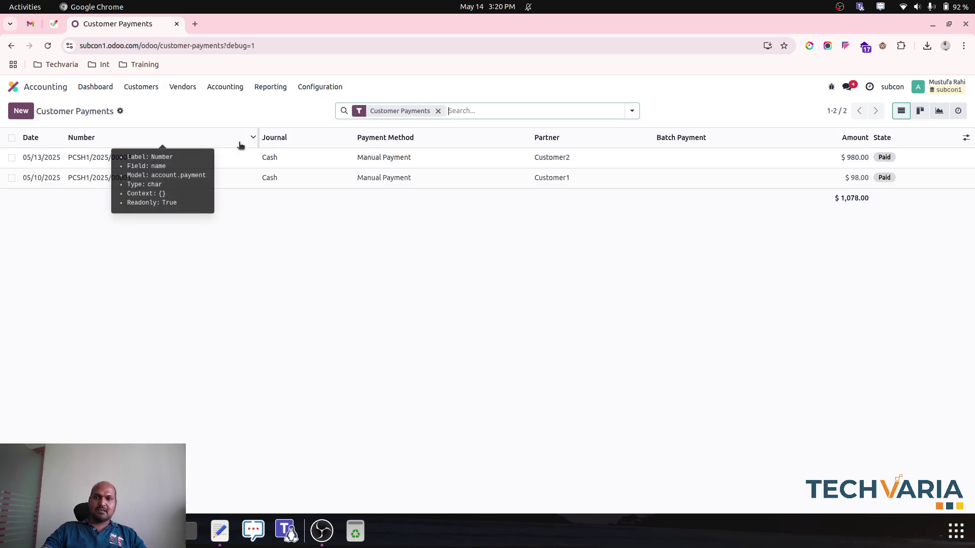
left_click(438, 111)
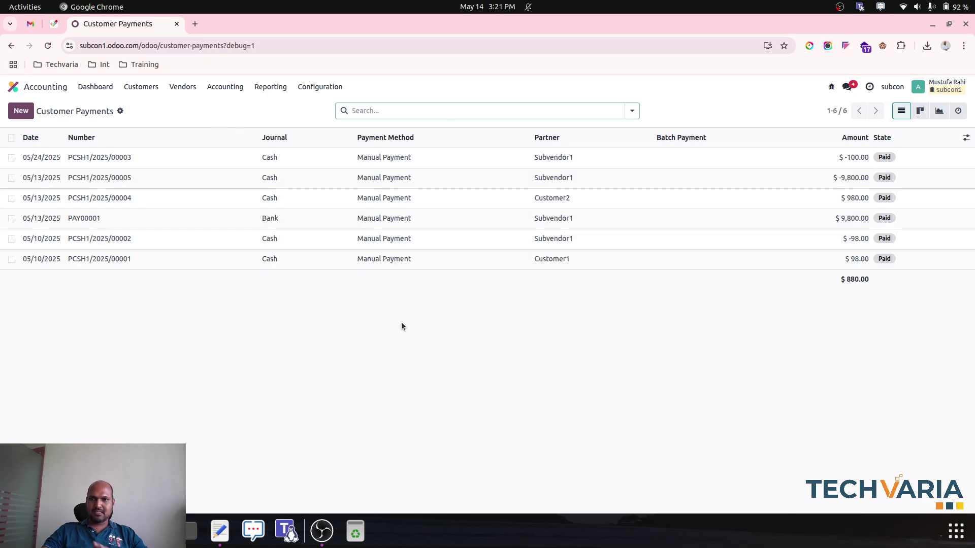
left_click(96, 86)
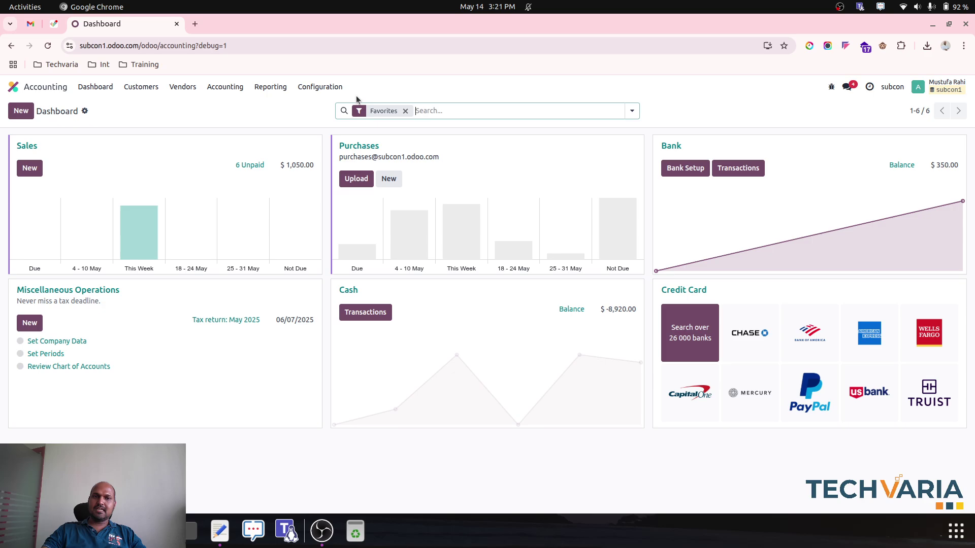
- Create and post a Subvendor1 bill for 100 dated the 14th
left_click(184, 87)
left_click(197, 104)
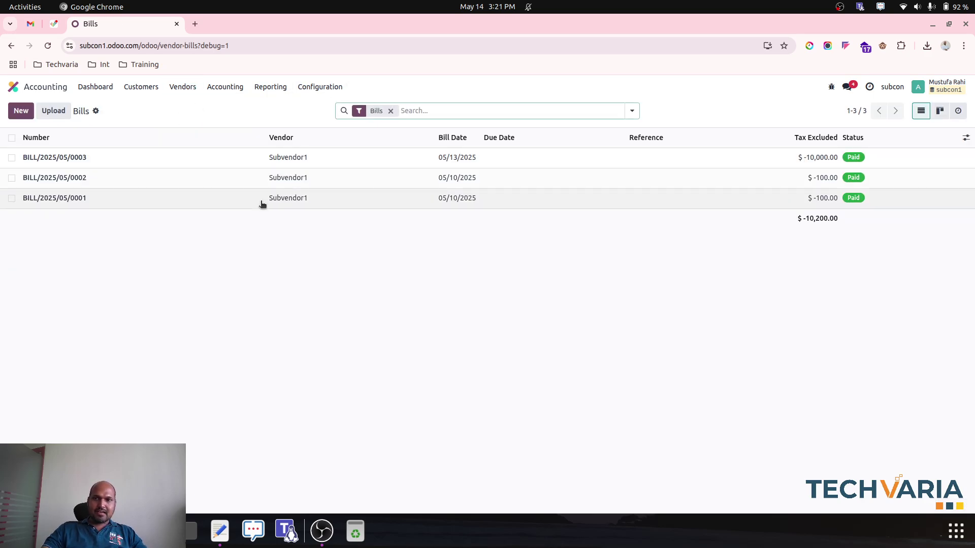
left_click(21, 110)
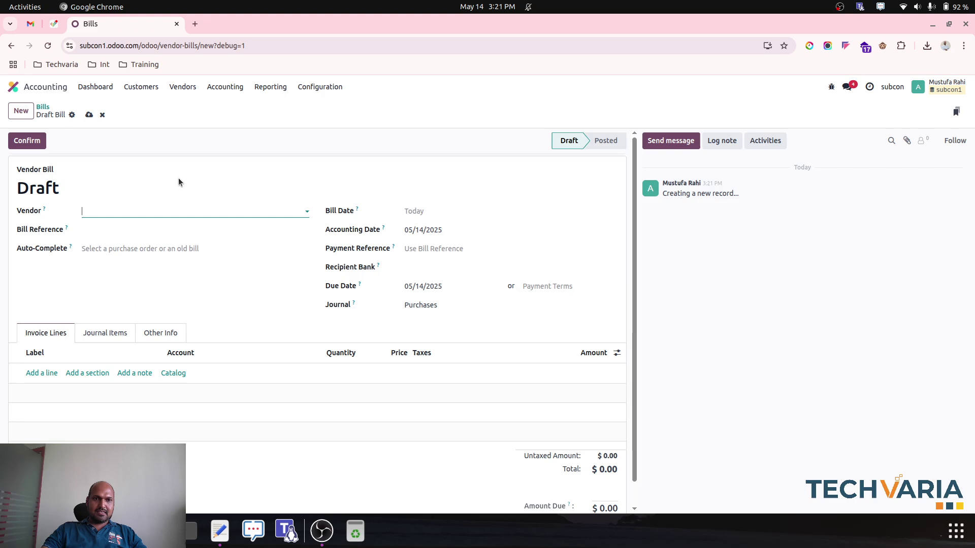
left_click(155, 211)
left_click(144, 228)
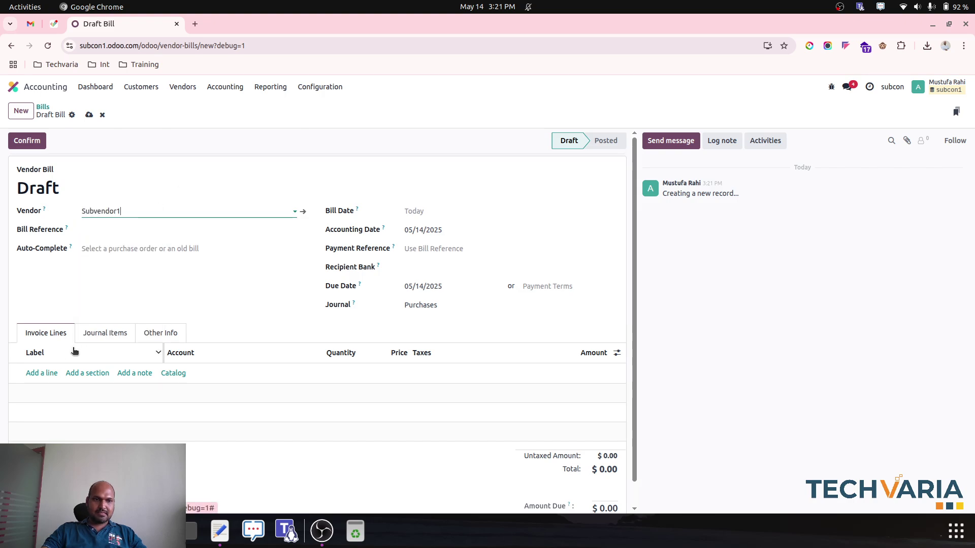
left_click(42, 373)
left_click(384, 372)
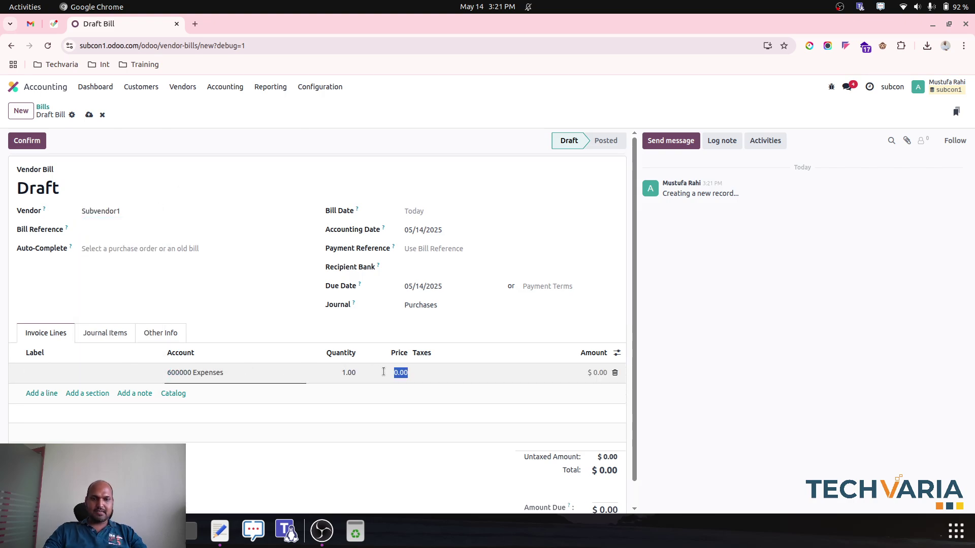
type("100")
left_click(371, 323)
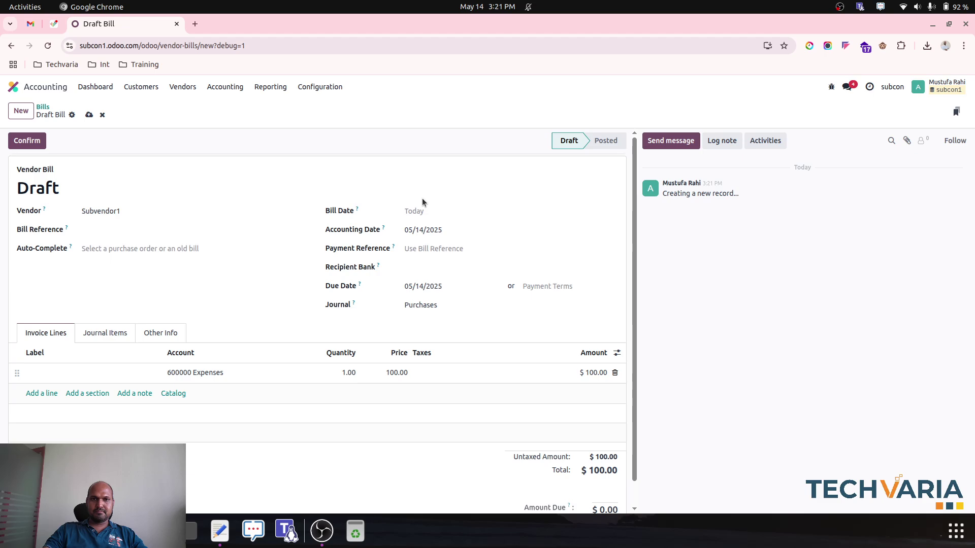
left_click(423, 212)
left_click(519, 337)
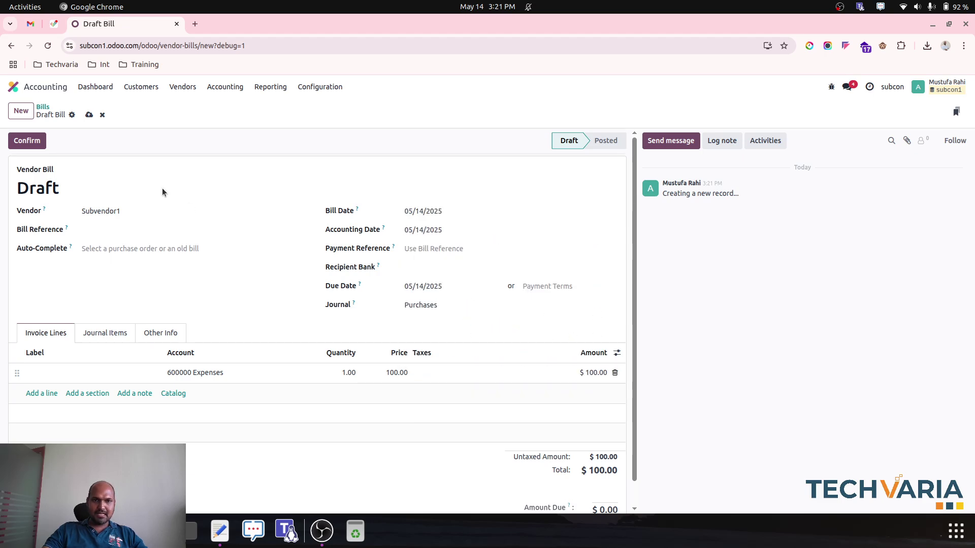
left_click(17, 136)
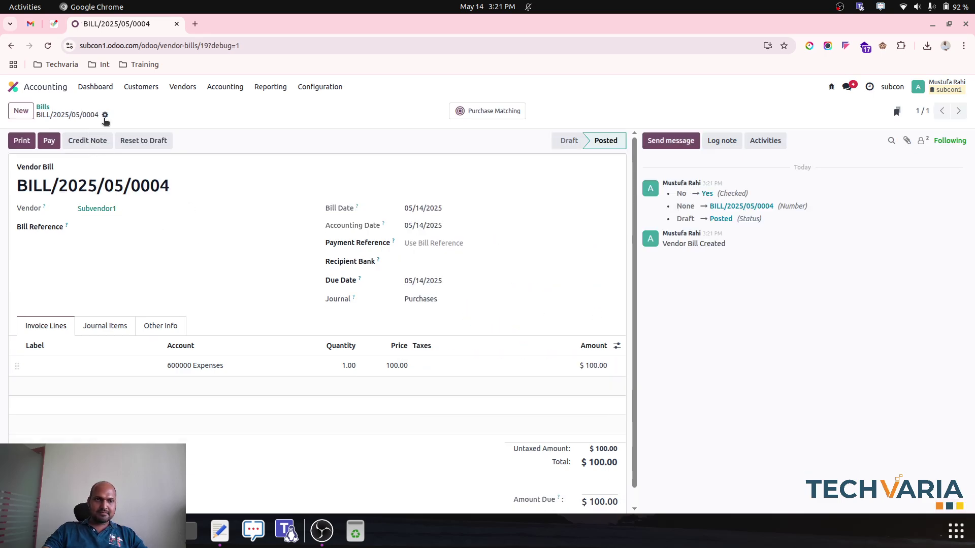
- Duplicate the bill, post the copy at 400, and return to the bills list
left_click(105, 115)
left_click(134, 155)
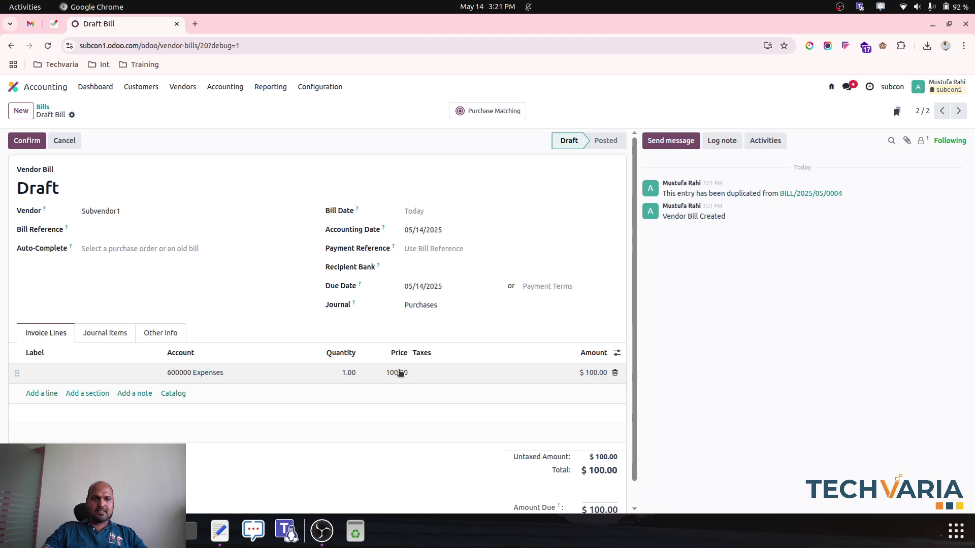
left_click(399, 374)
type("400")
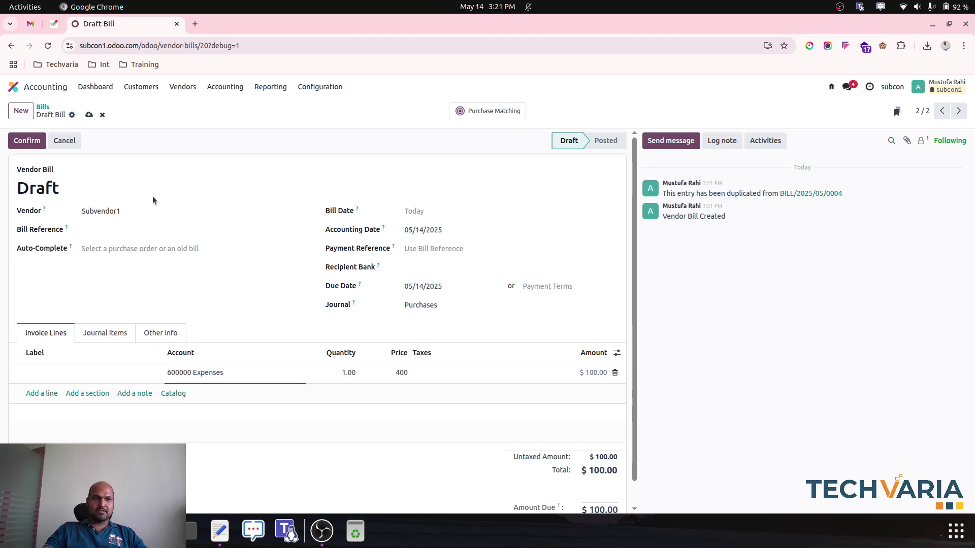
left_click(30, 142)
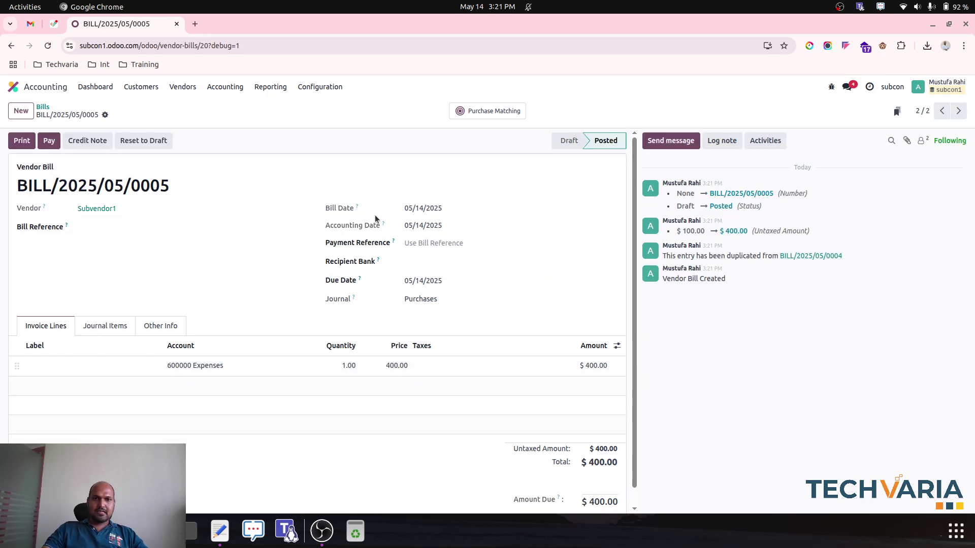
left_click(43, 107)
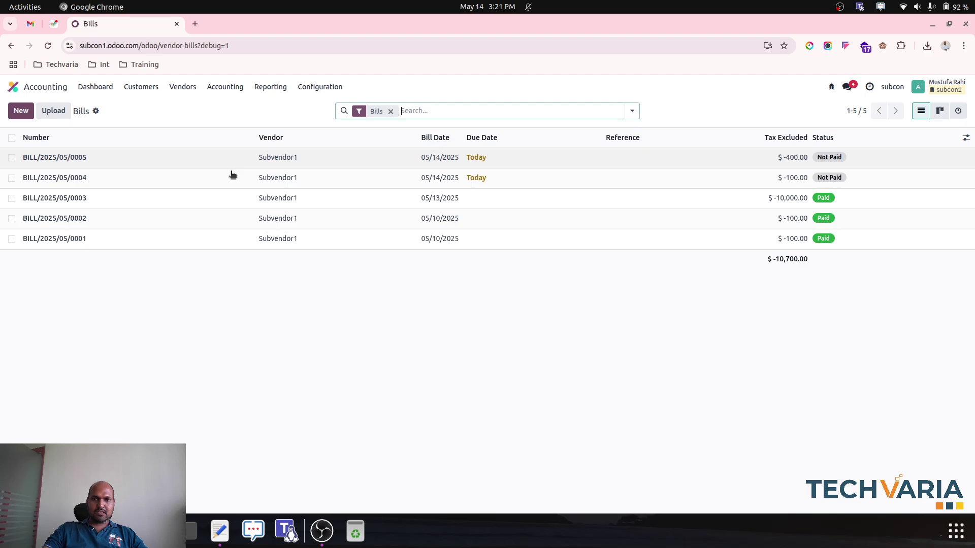
- Add a Subvendor1 bank statement line of -140 with memo 'payment made to vendor'
left_click(104, 89)
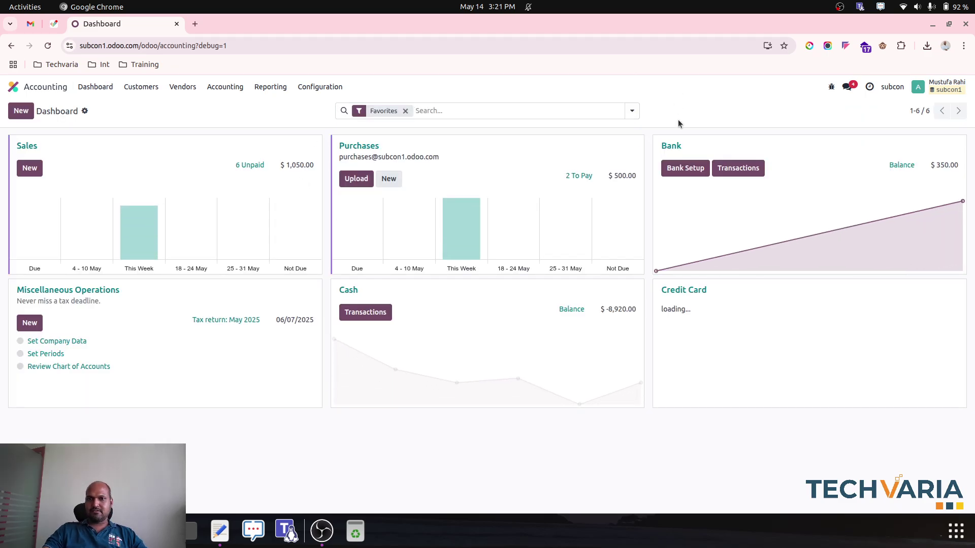
left_click(738, 168)
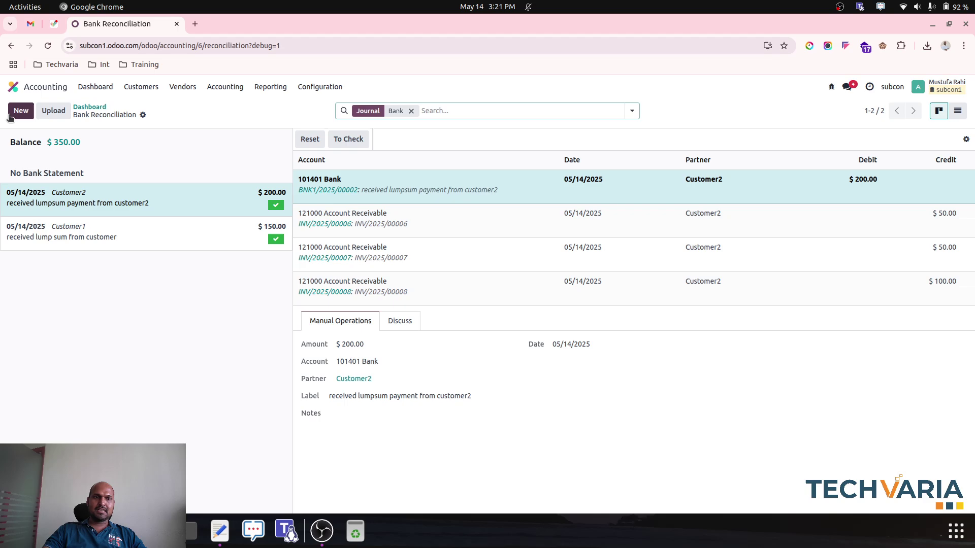
left_click(20, 112)
left_click(168, 165)
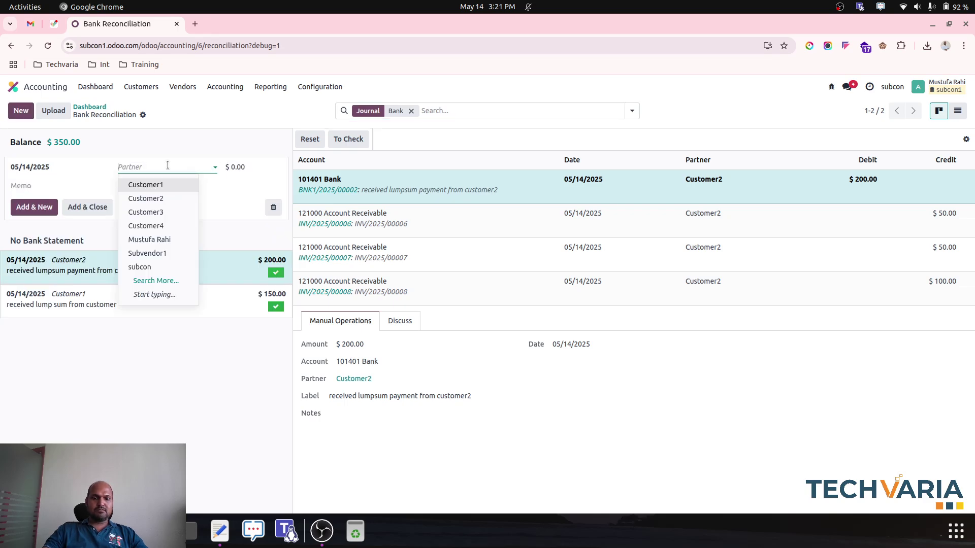
type("sub")
left_click(166, 186)
left_click(250, 162)
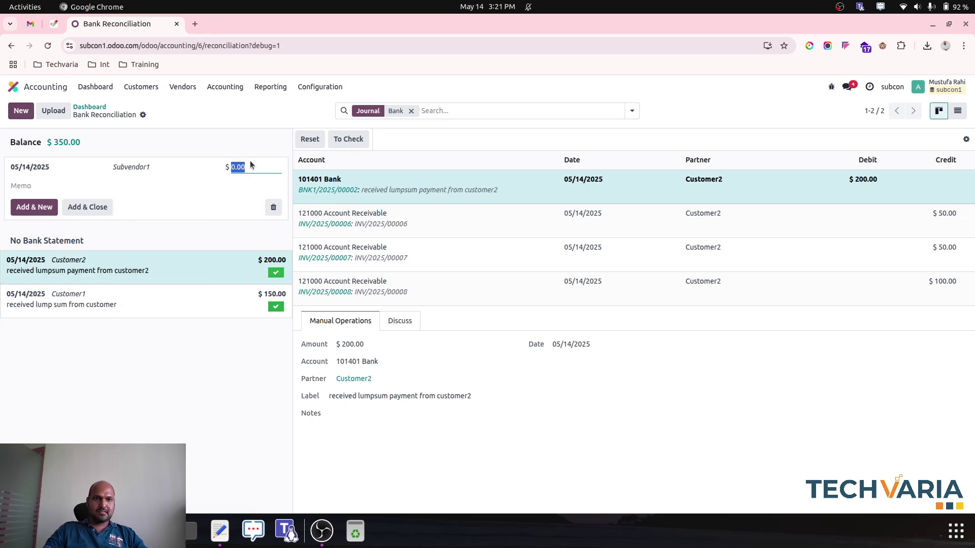
type("-")
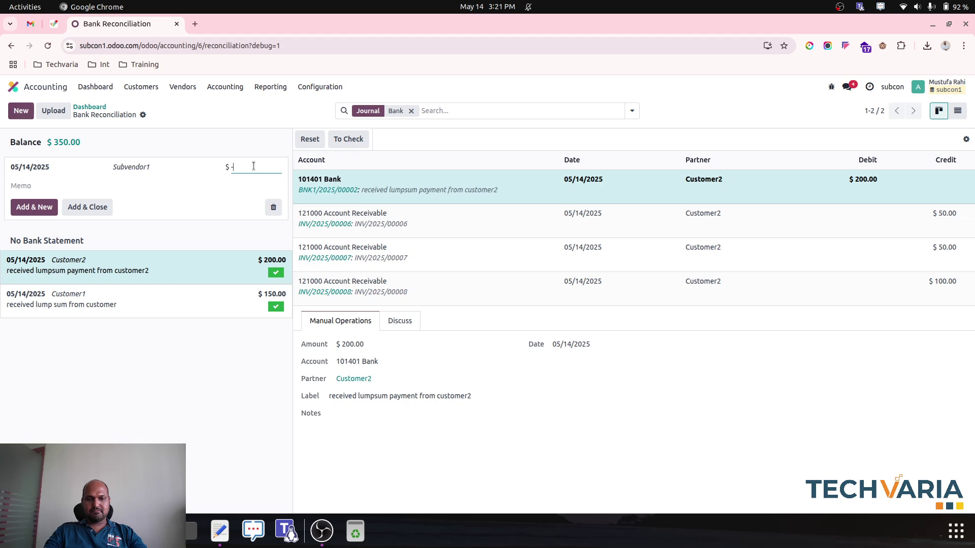
type("140")
left_click(209, 190)
type("pa")
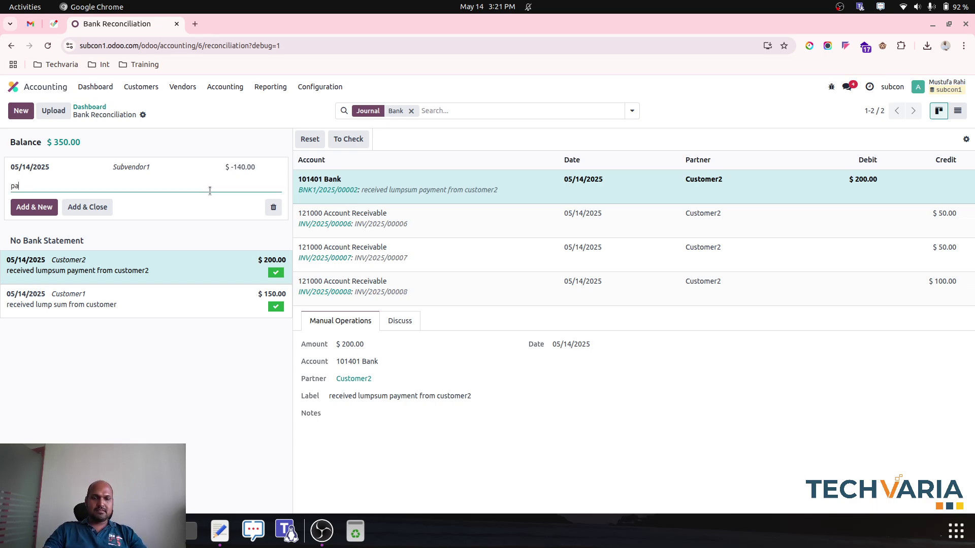
type("yment made to vendor")
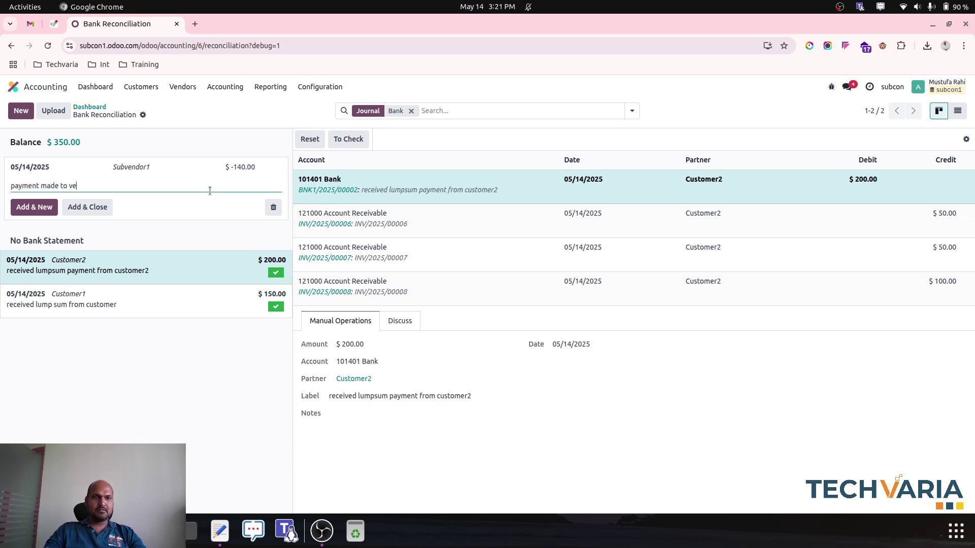
left_click(84, 207)
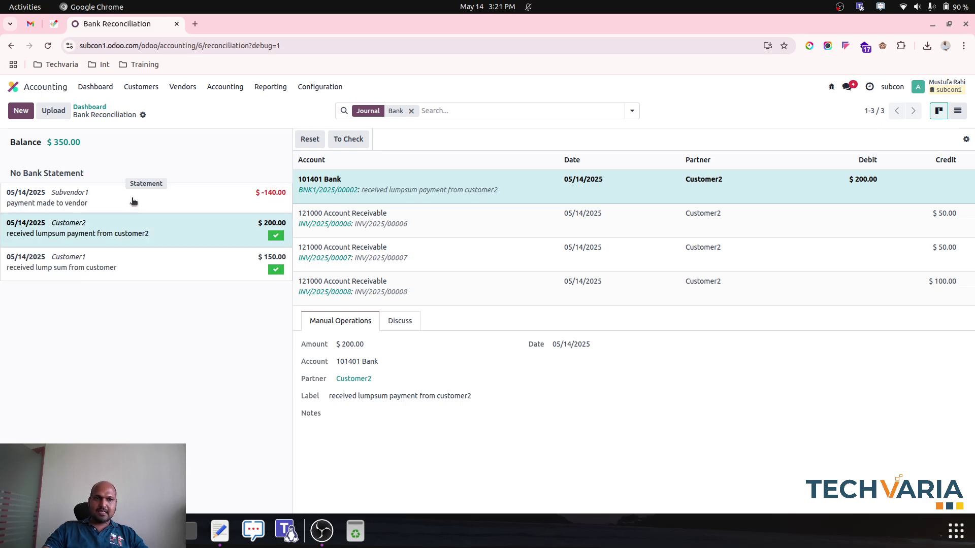
- On the -140 line, match BILL/2025/05/0005 with a partial amount of 100
left_click(133, 202)
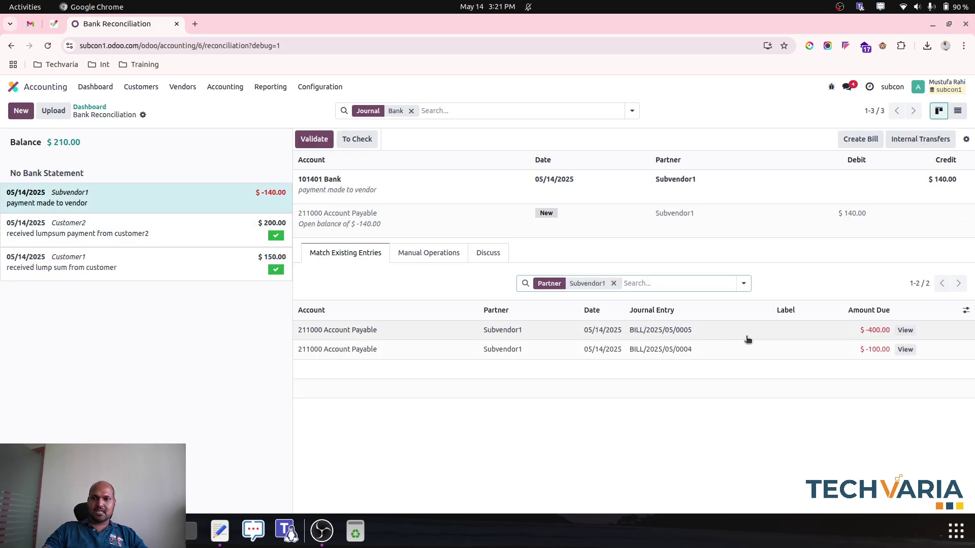
left_click(806, 335)
left_click(448, 256)
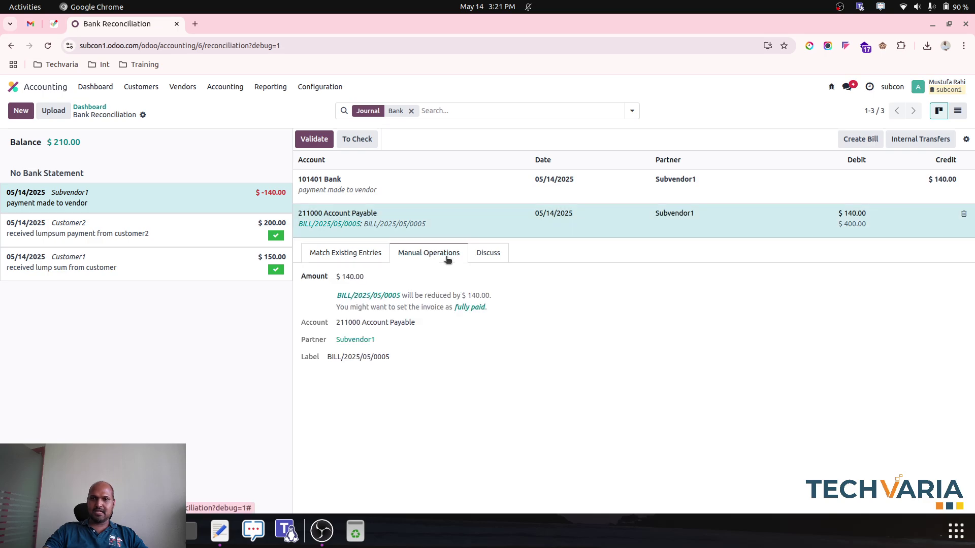
left_click(369, 274)
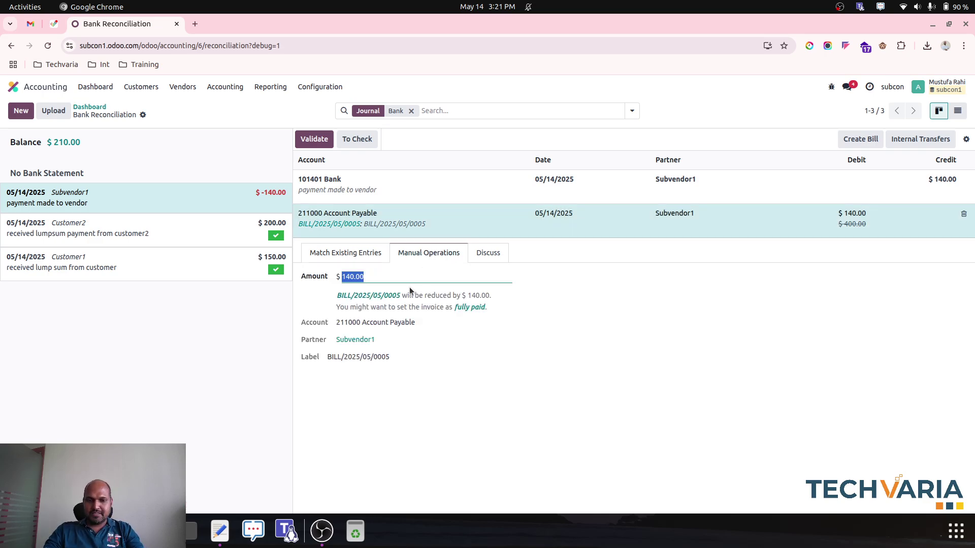
type("100")
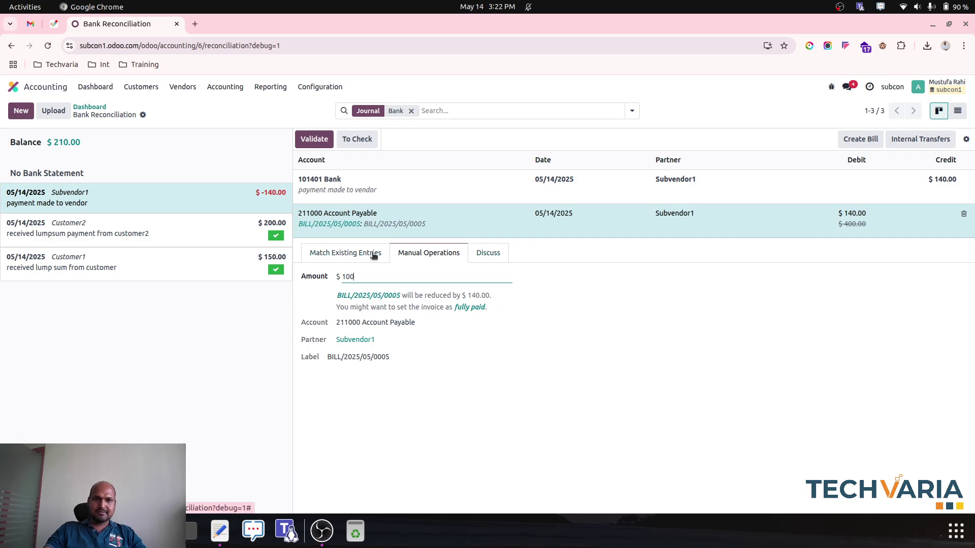
left_click(373, 256)
- Match the remaining $40 to BILL/2025/05/0004 and validate the reconciliation
left_click(456, 252)
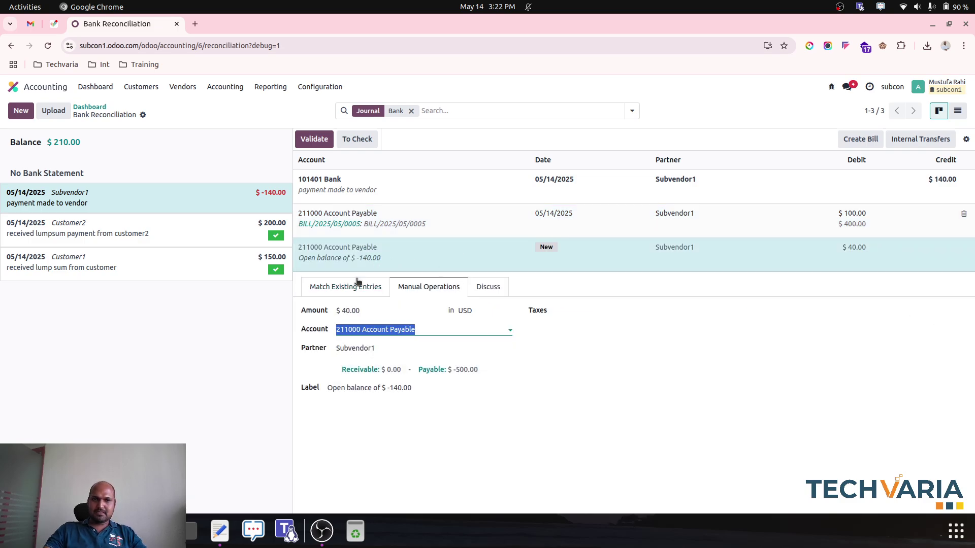
left_click(357, 285)
left_click(545, 391)
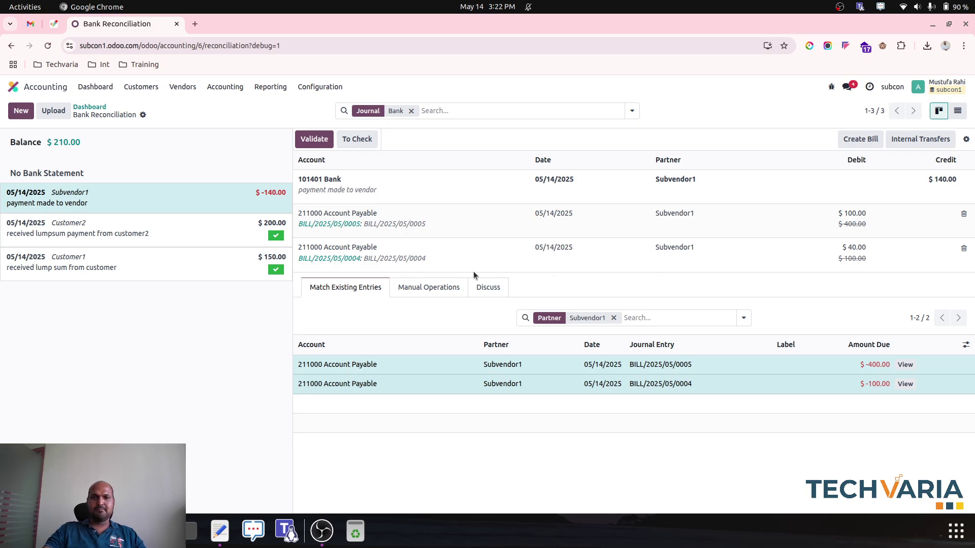
left_click(314, 139)
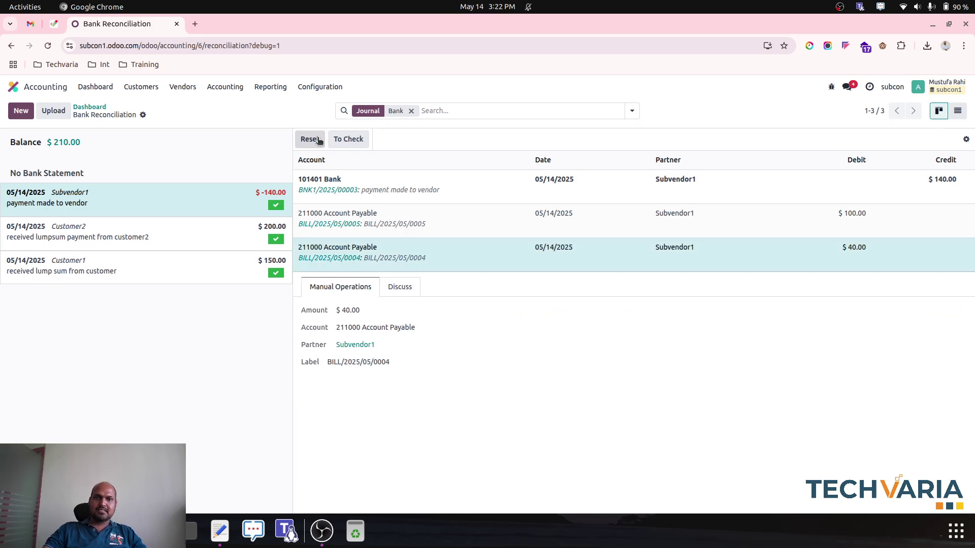
- Open the vendor Bills list to see BILL/2025/05/0004 and 0005 marked Partially Paid
left_click(183, 87)
left_click(192, 105)
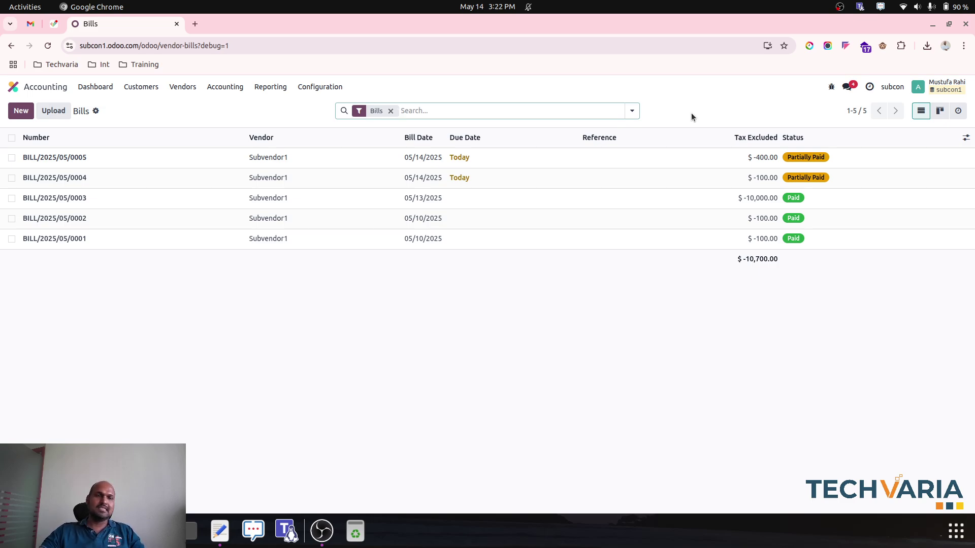
left_click(840, 7)
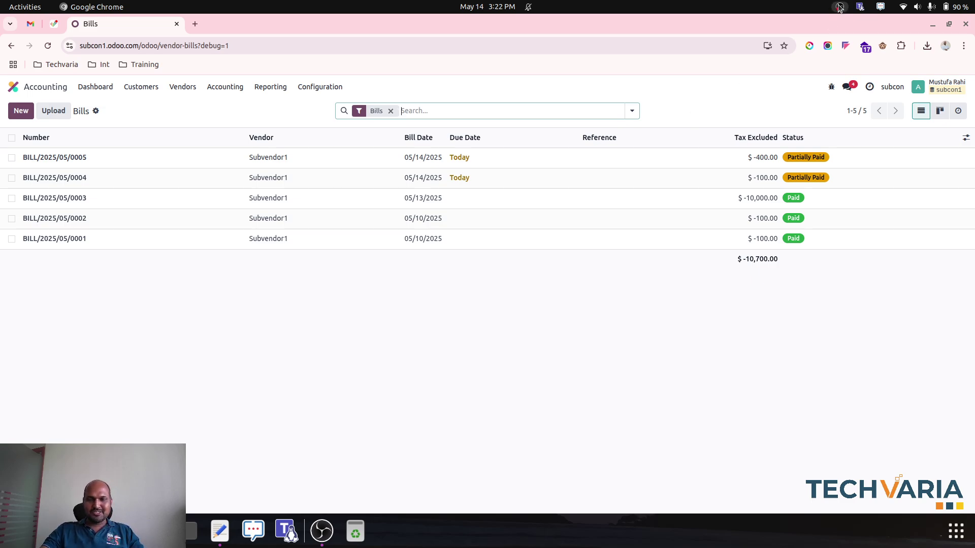